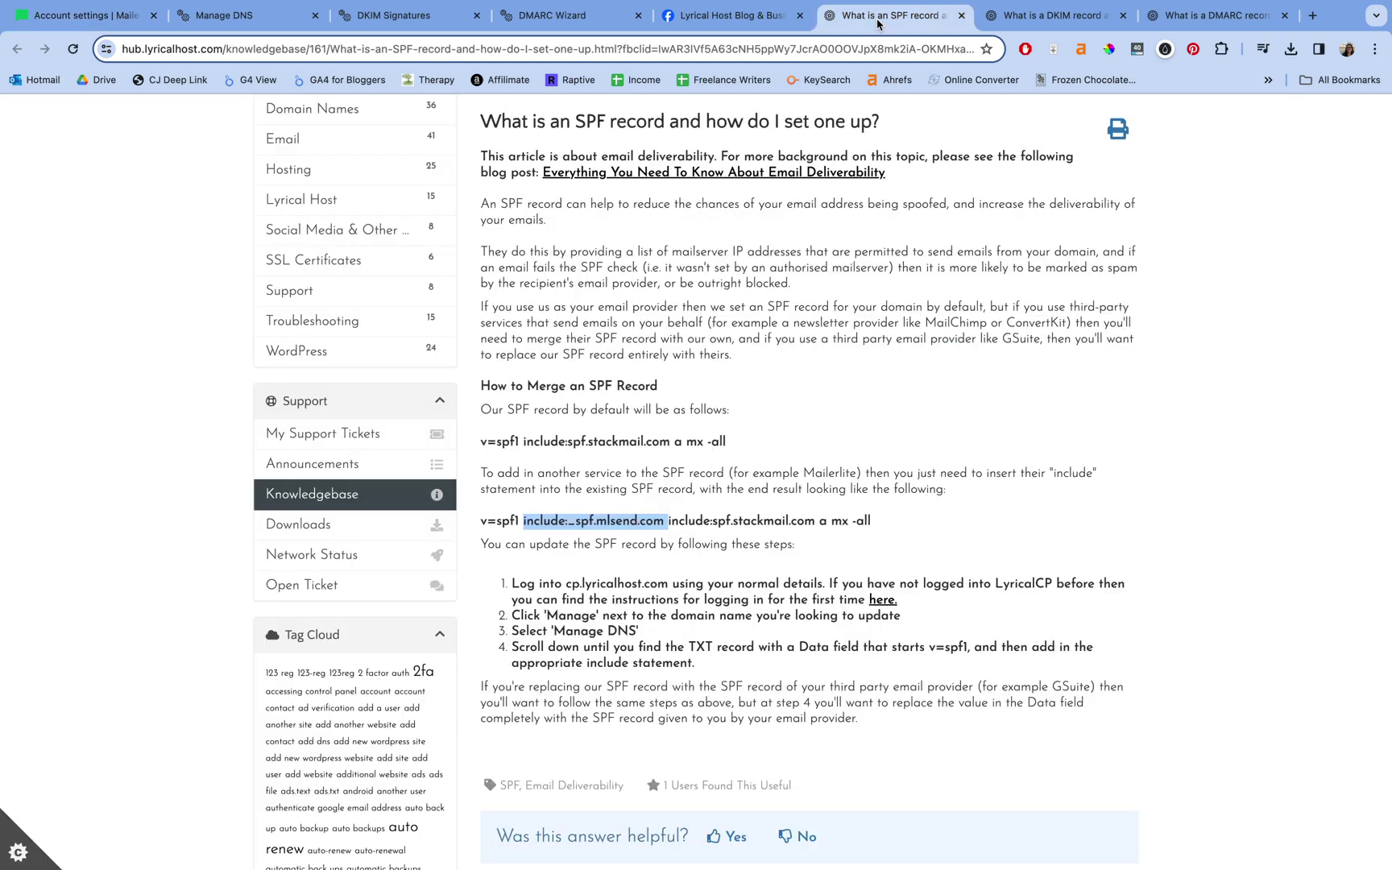
# Step: Read the SPF, DKIM and DMARC help articles in turn, scrolling through the DMARC setup article
pyautogui.click(881, 25)
pyautogui.click(858, 289)
pyautogui.click(1021, 26)
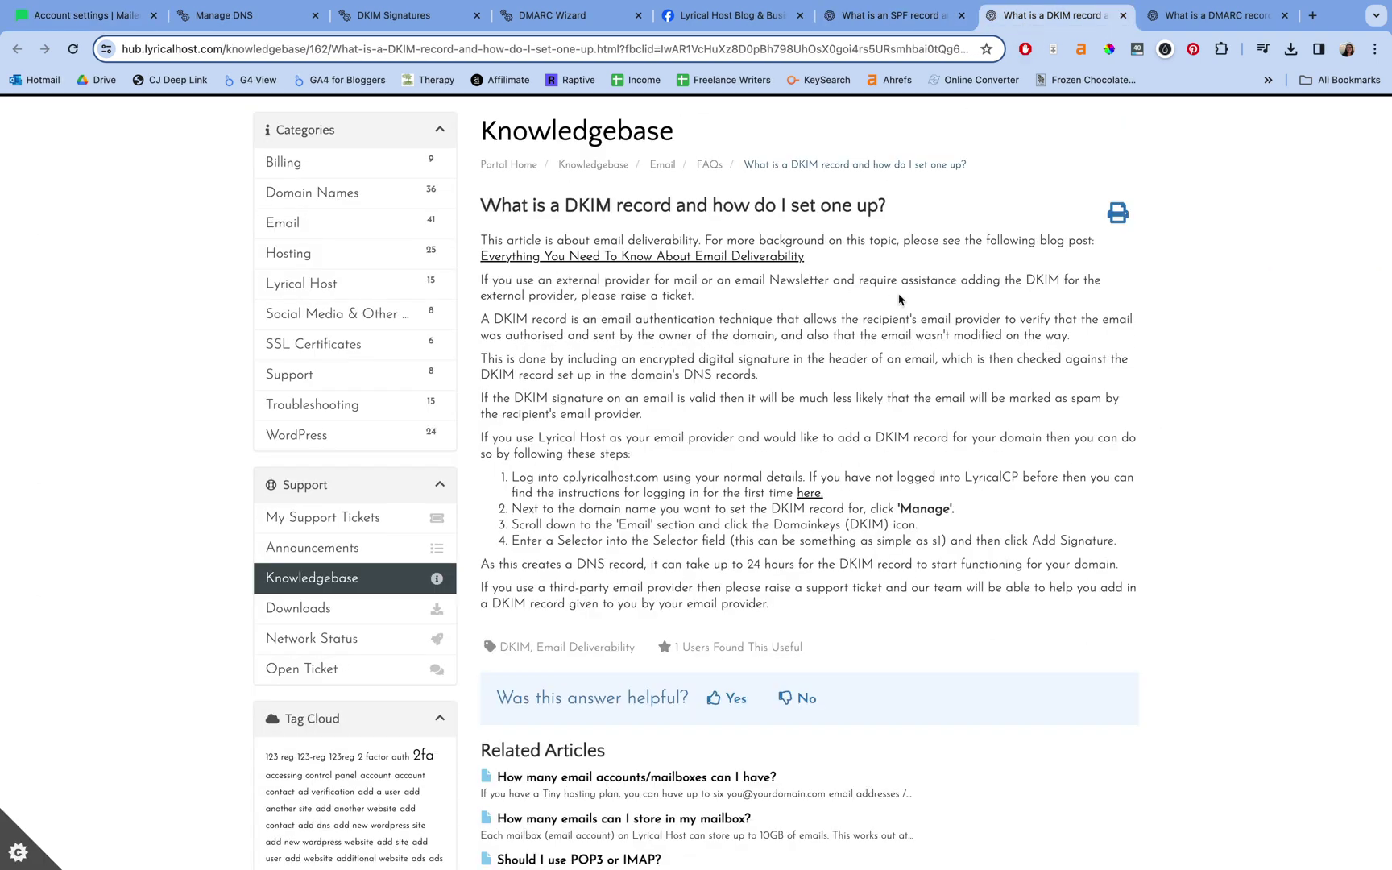
pyautogui.click(1182, 16)
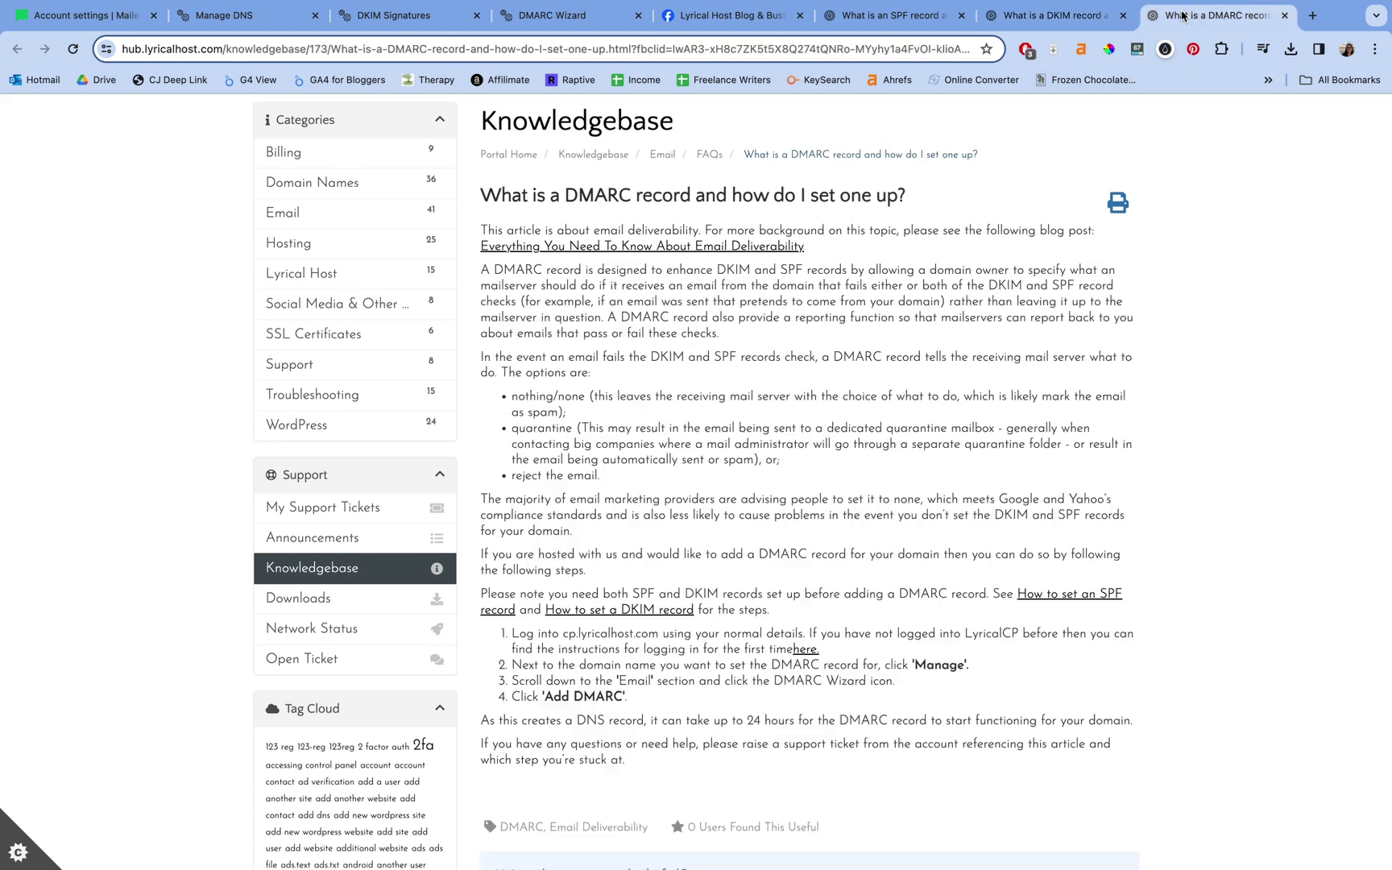
pyautogui.scroll(1, 853, 532)
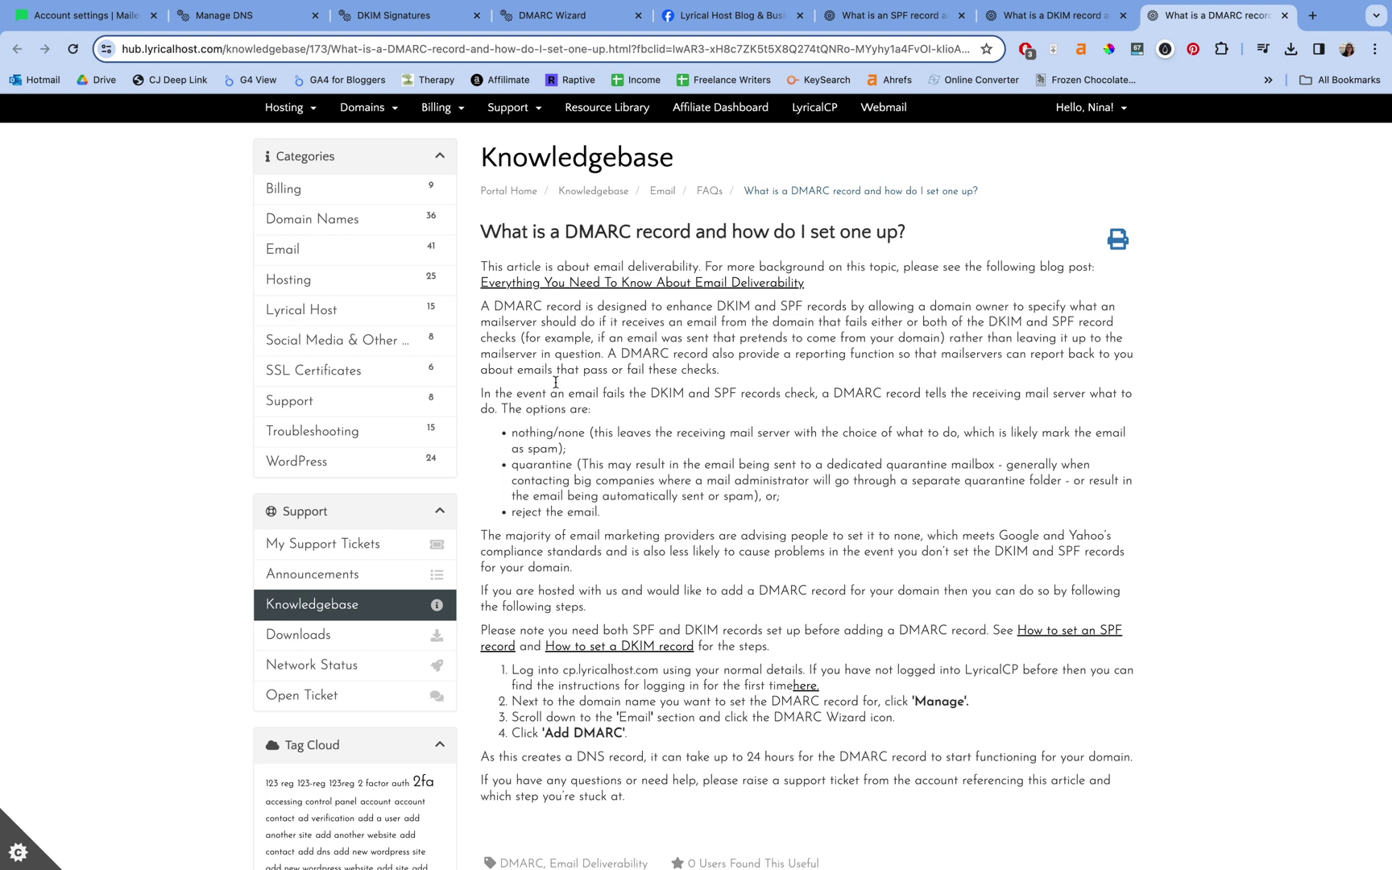
pyautogui.click(119, 29)
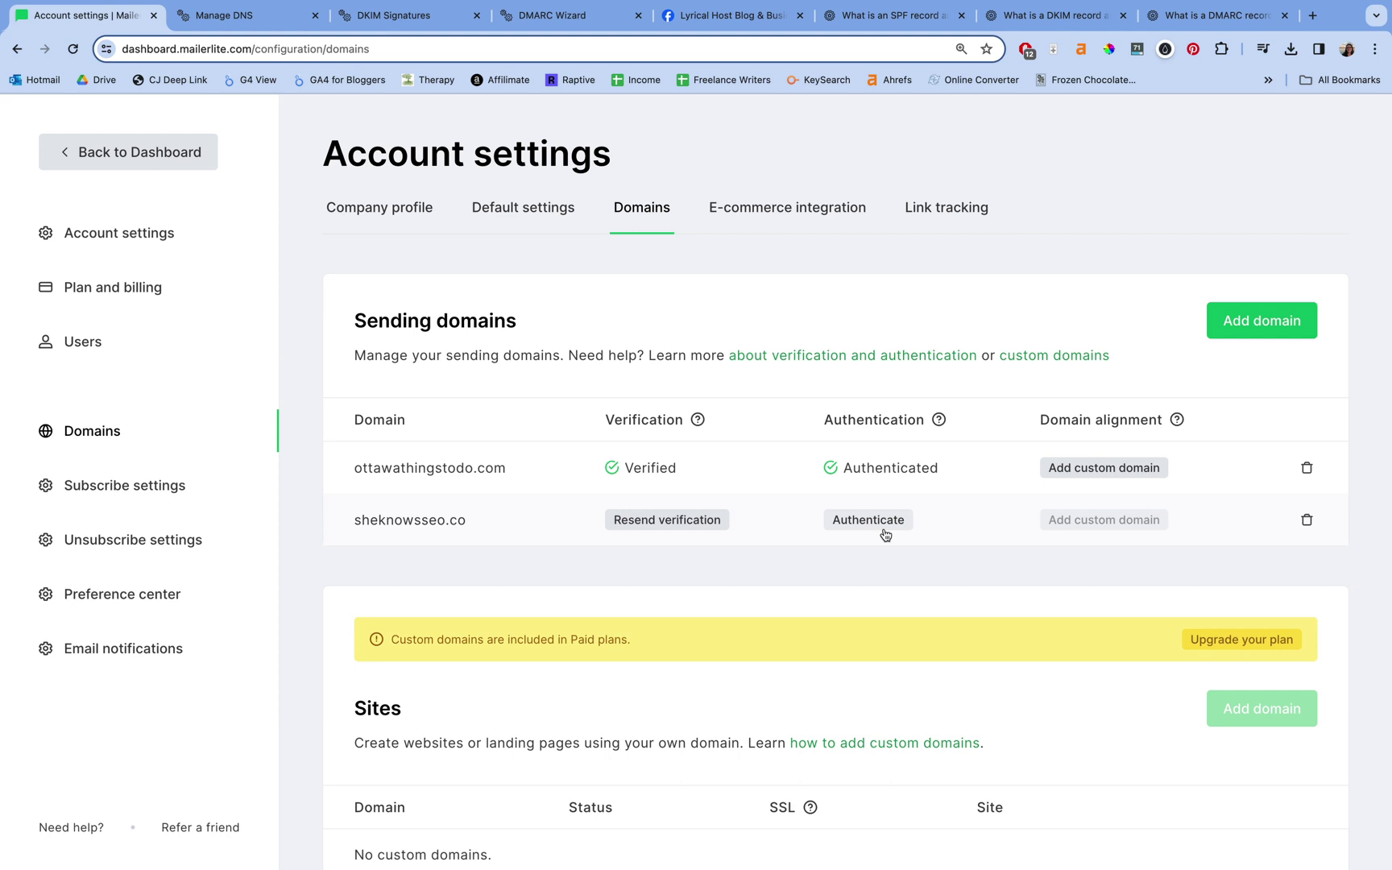
# Step: Start authentication for the sheknowsseo.co domain from MailerLite's sending domains list
pyautogui.click(885, 534)
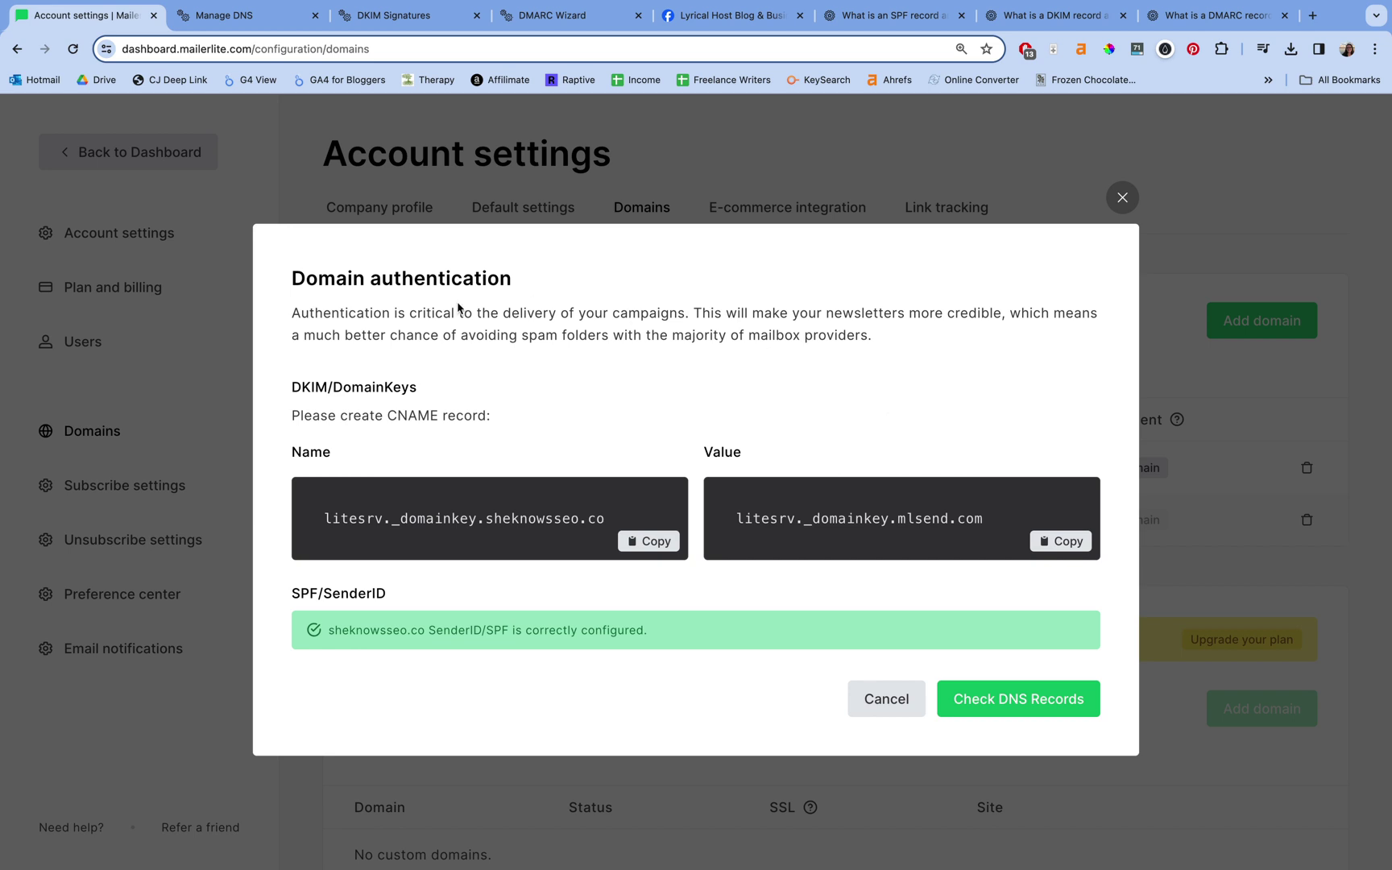
# Step: Highlight the DKIM/DomainKeys and SPF/SenderID headings and the CNAME record type in the authentication dialog
pyautogui.moveTo(299, 382); pyautogui.dragTo(428, 384)
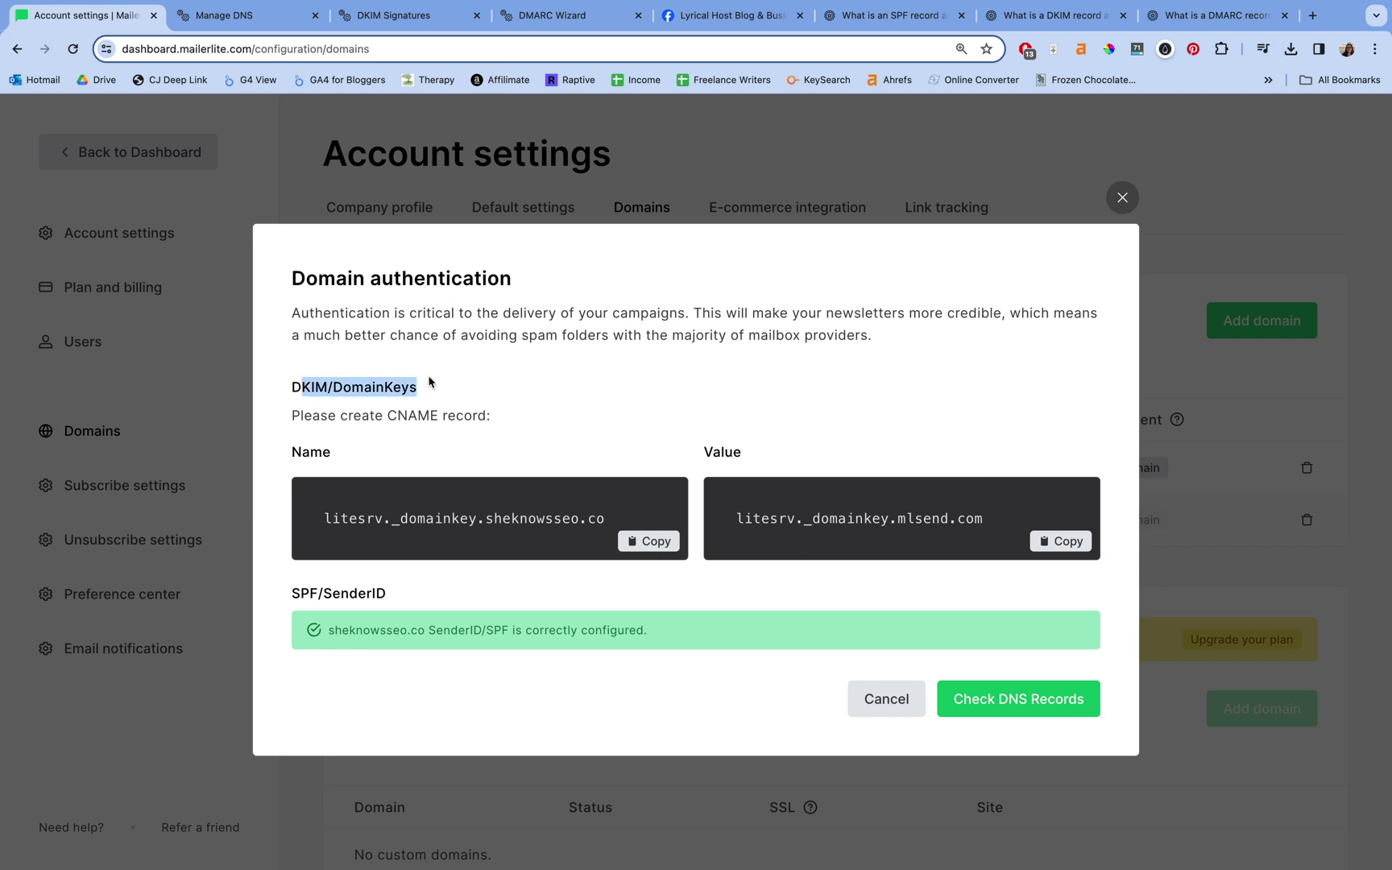
pyautogui.click(417, 397)
pyautogui.moveTo(292, 593); pyautogui.dragTo(417, 598)
pyautogui.click(430, 598)
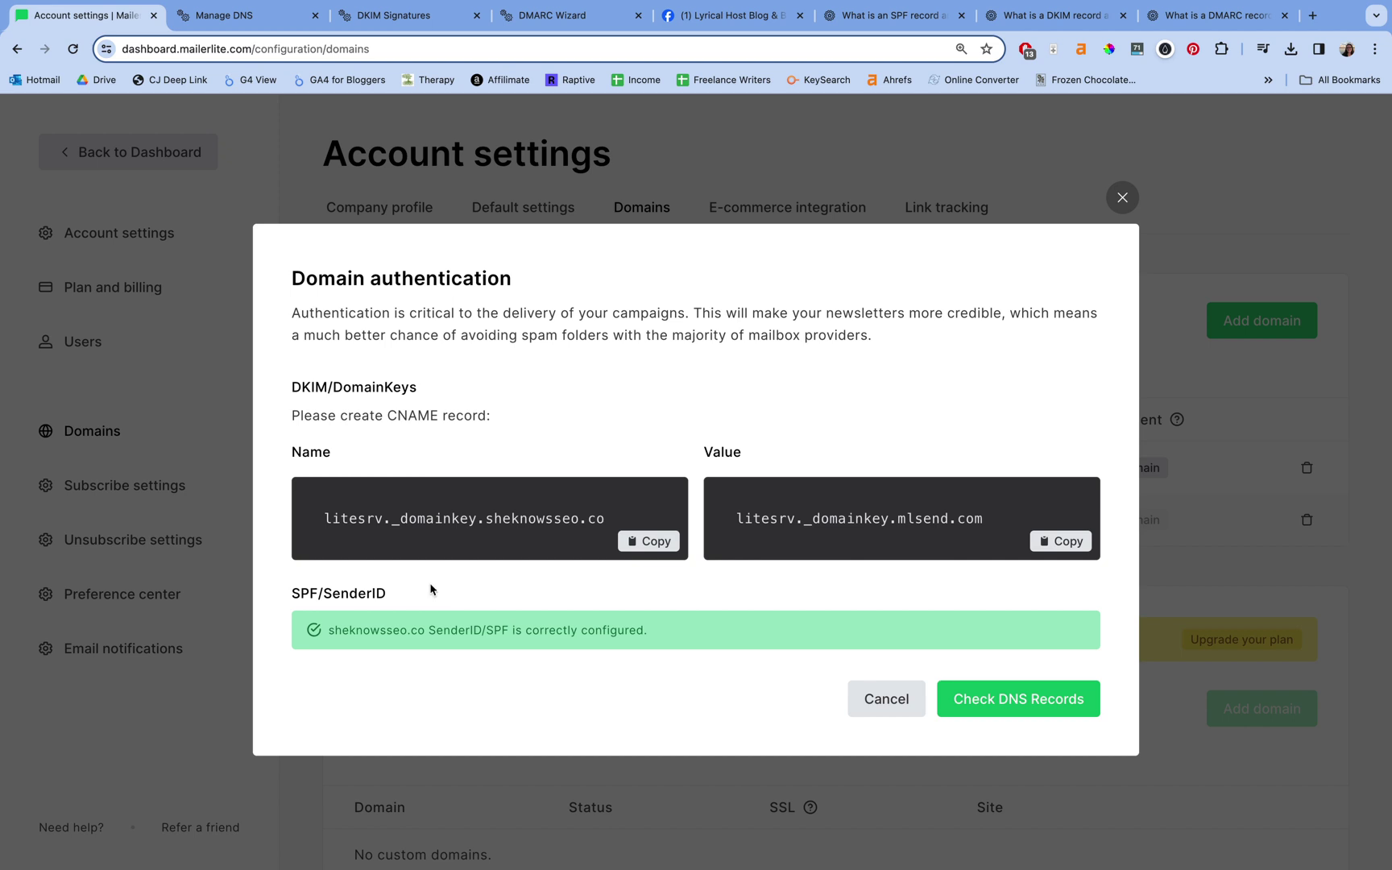
pyautogui.doubleClick(398, 410)
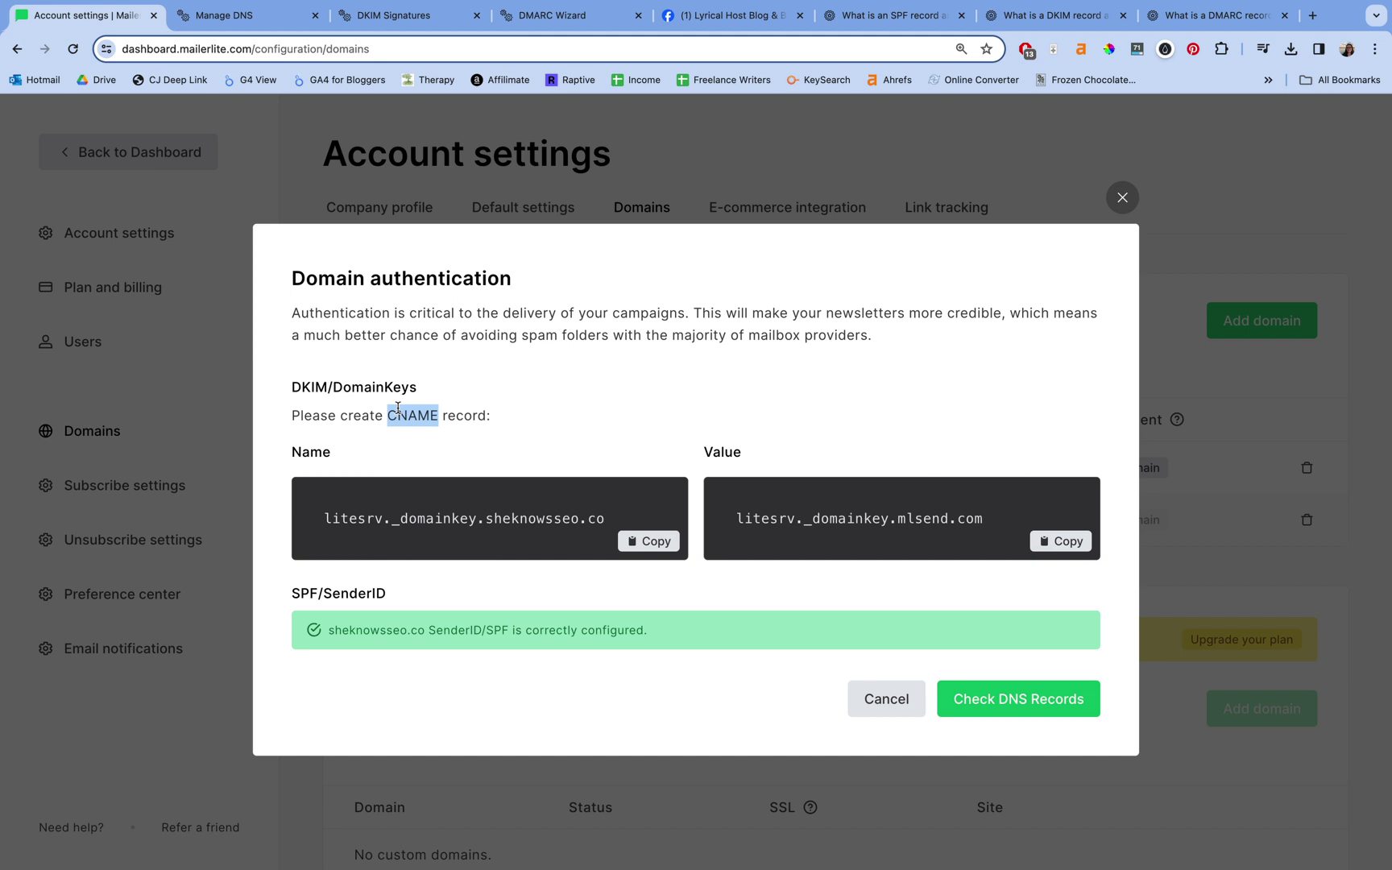
pyautogui.click(398, 409)
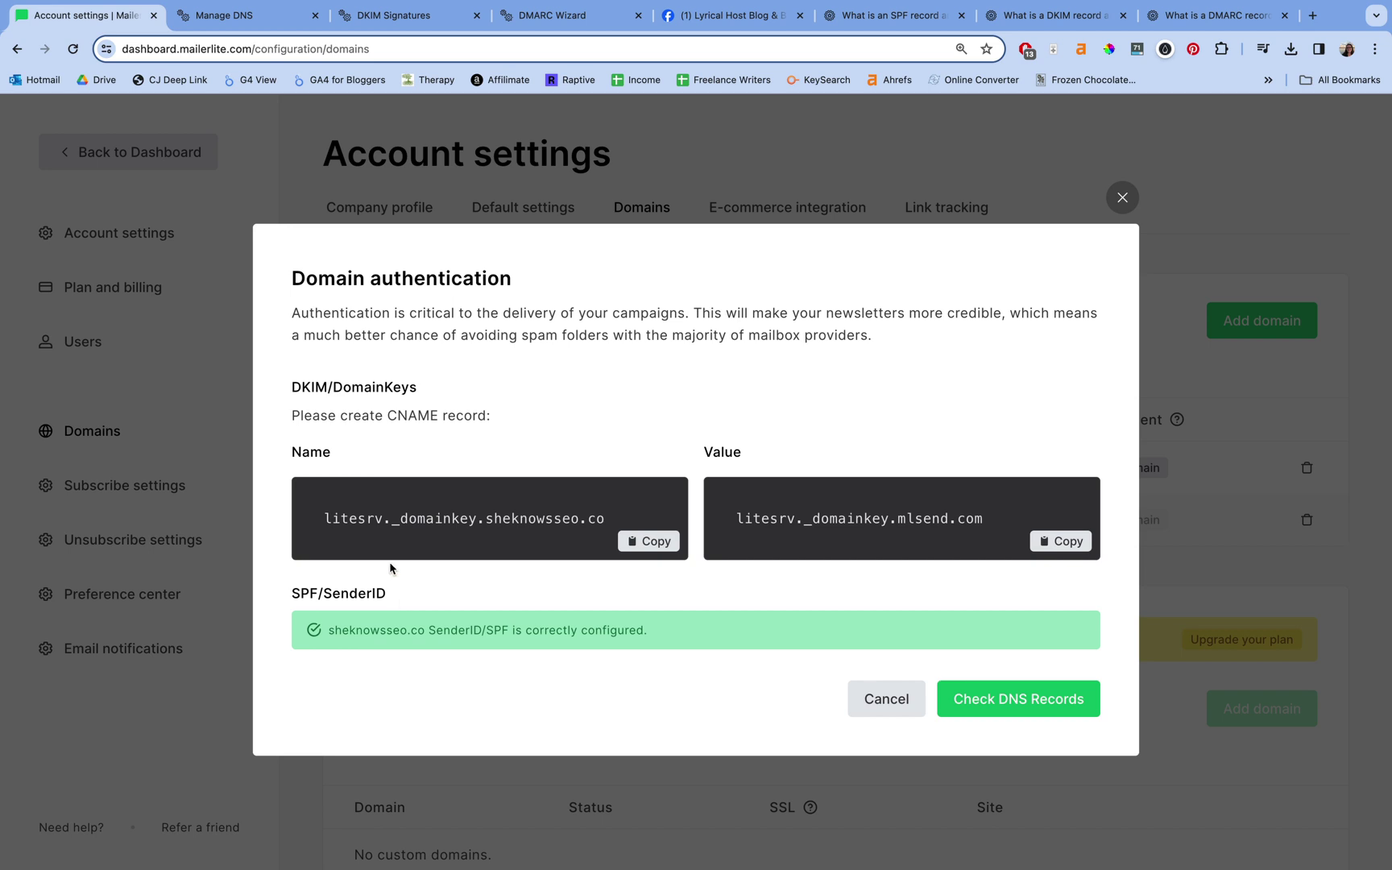
# Step: Reopen DNS management for ottawathingstodo.com and scroll down to its existing litesrv._domainkey record
pyautogui.click(268, 22)
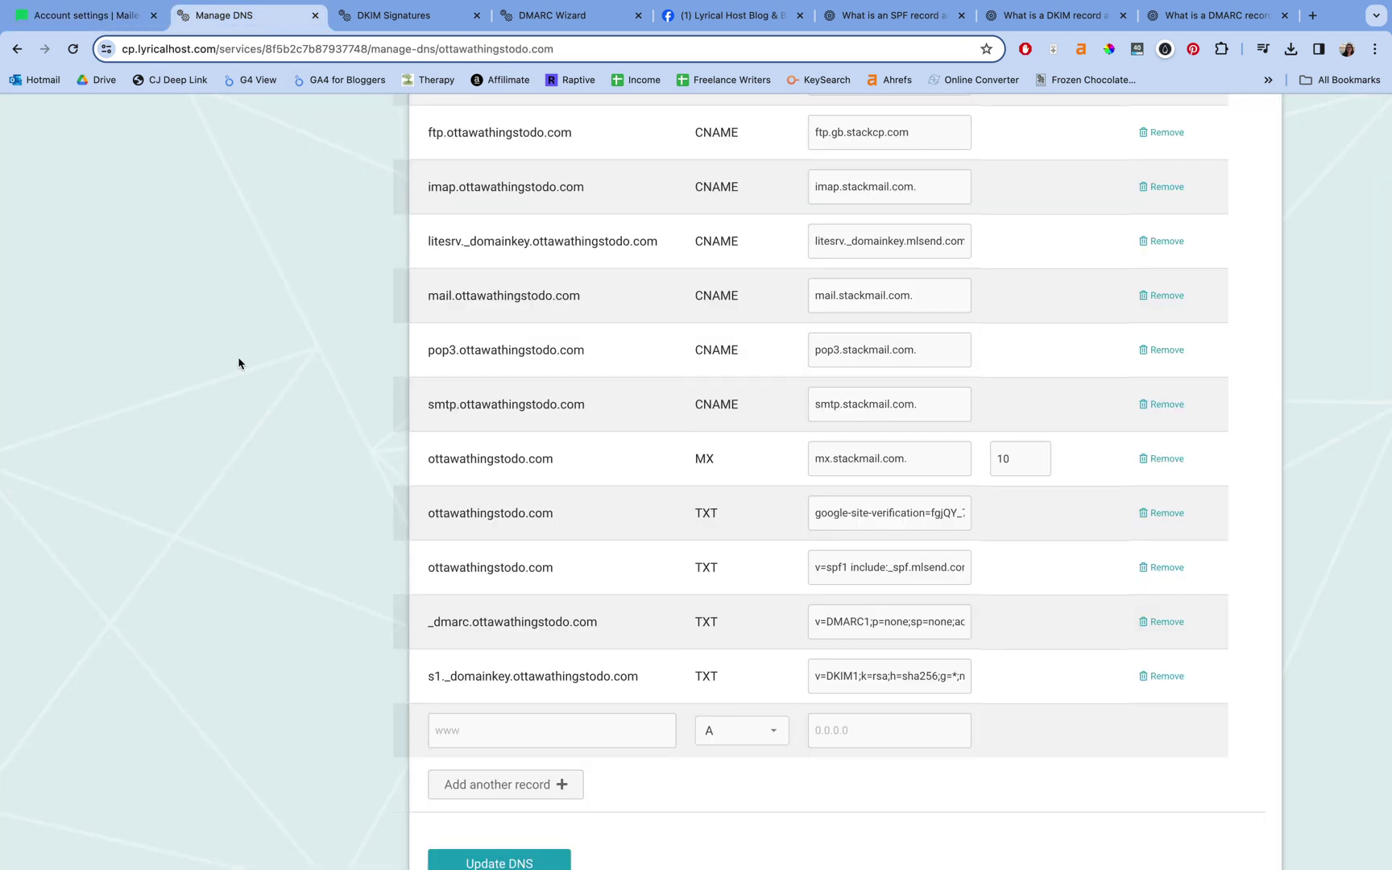
pyautogui.scroll(10, 239, 363)
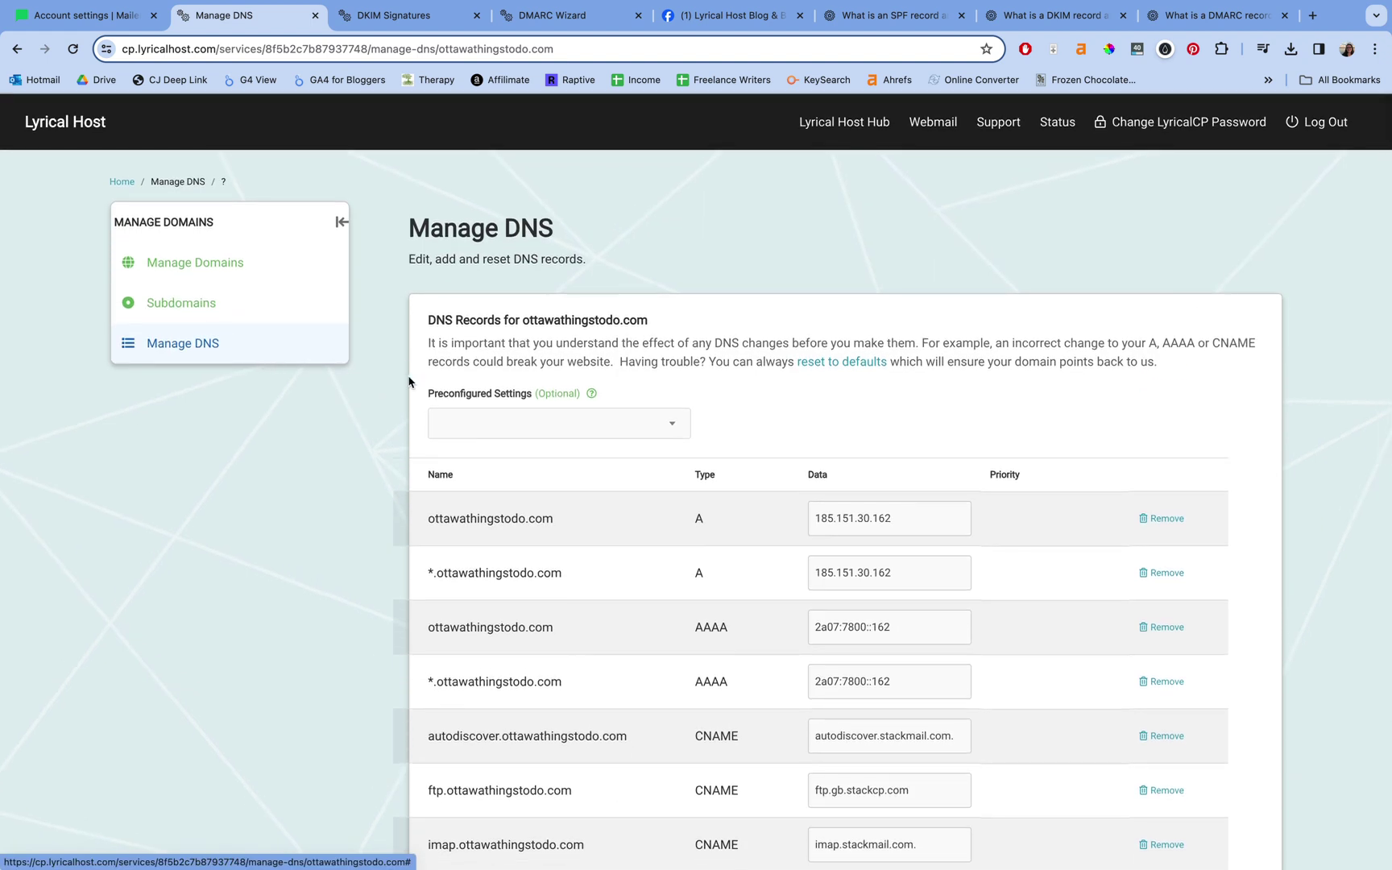
pyautogui.press('super+bracketleft')
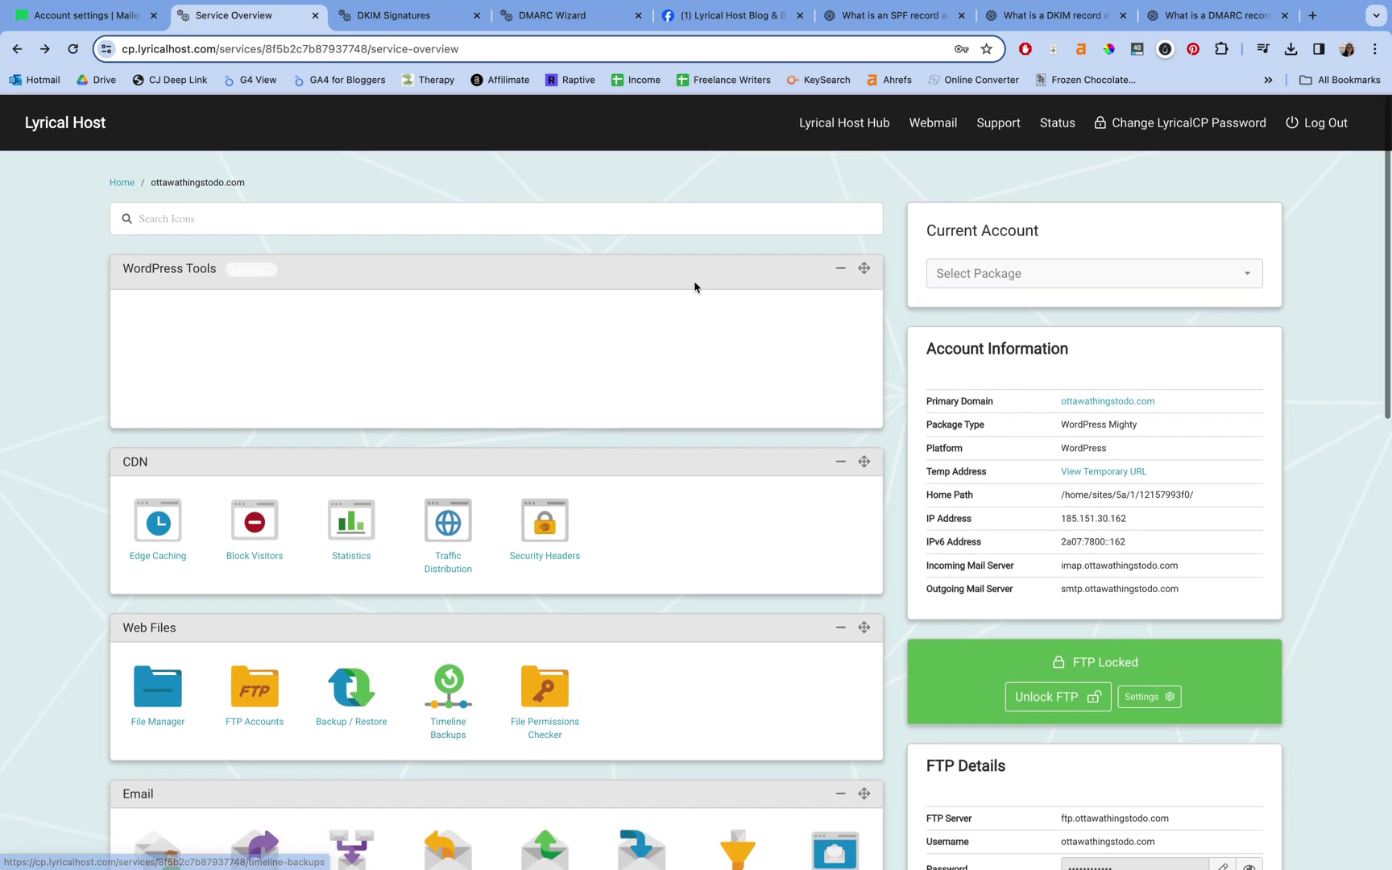
pyautogui.scroll(-15, 647, 456)
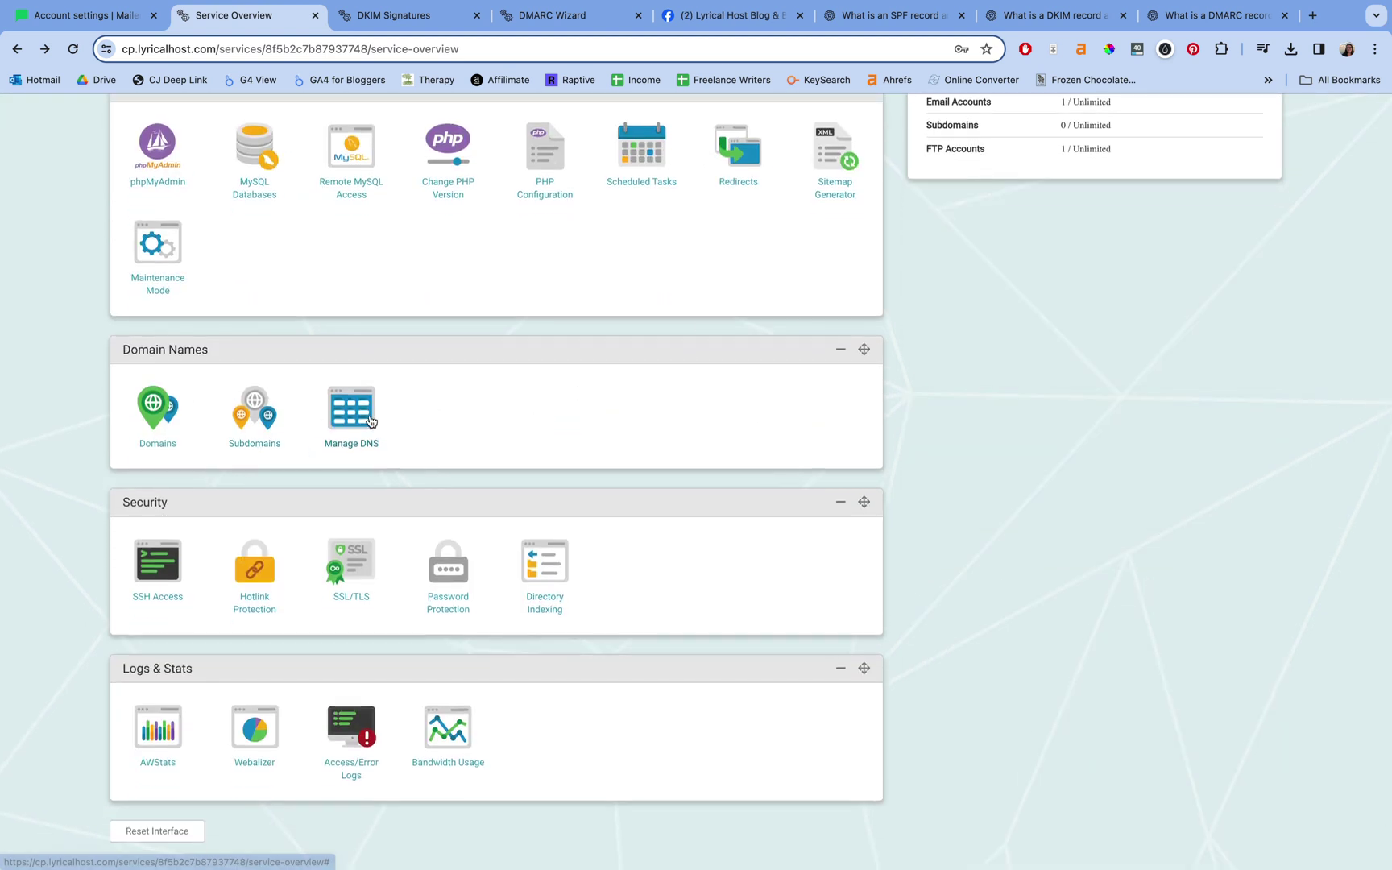
pyautogui.click(370, 421)
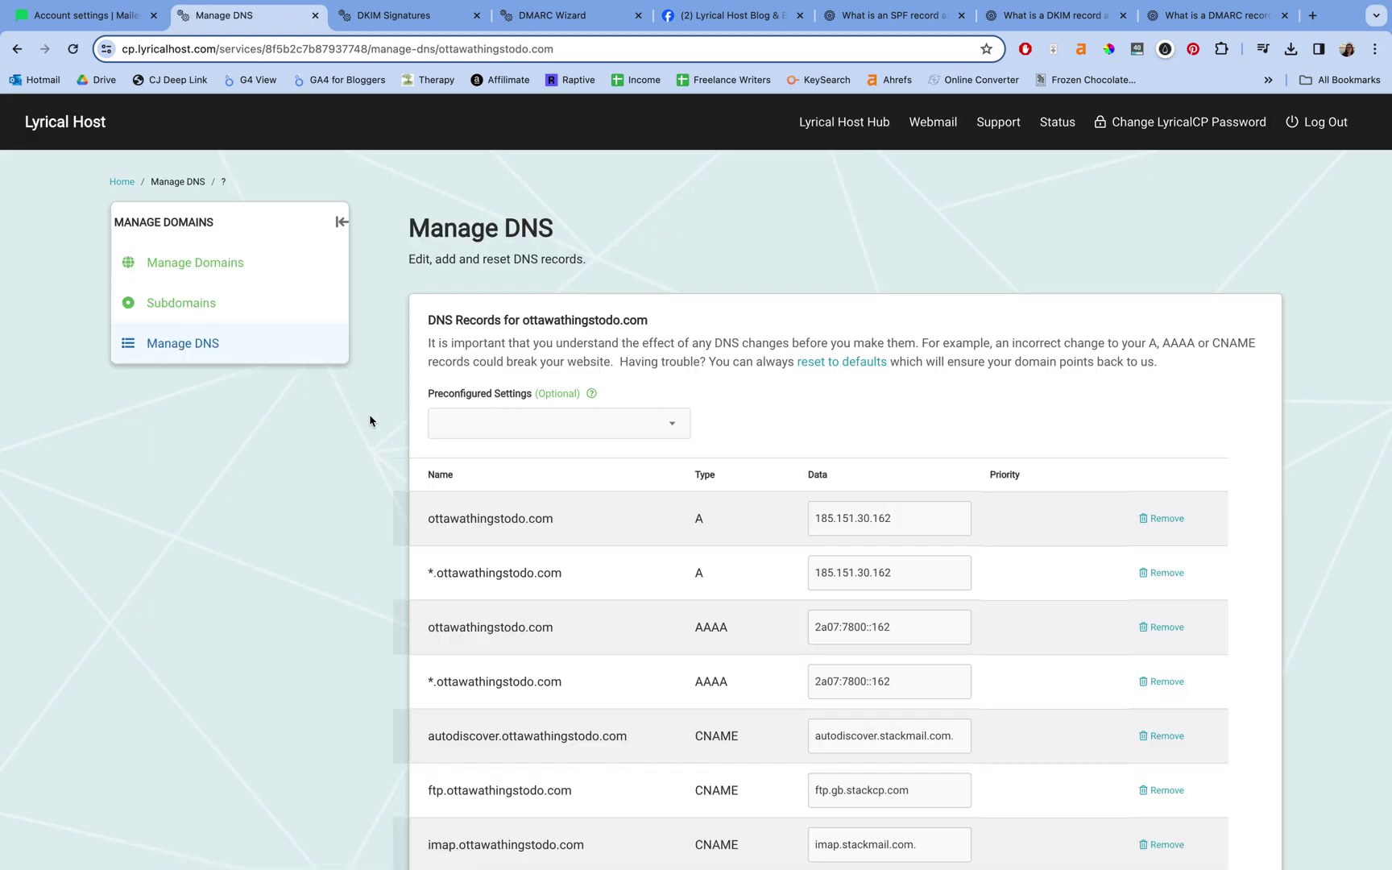
pyautogui.scroll(-10, 370, 421)
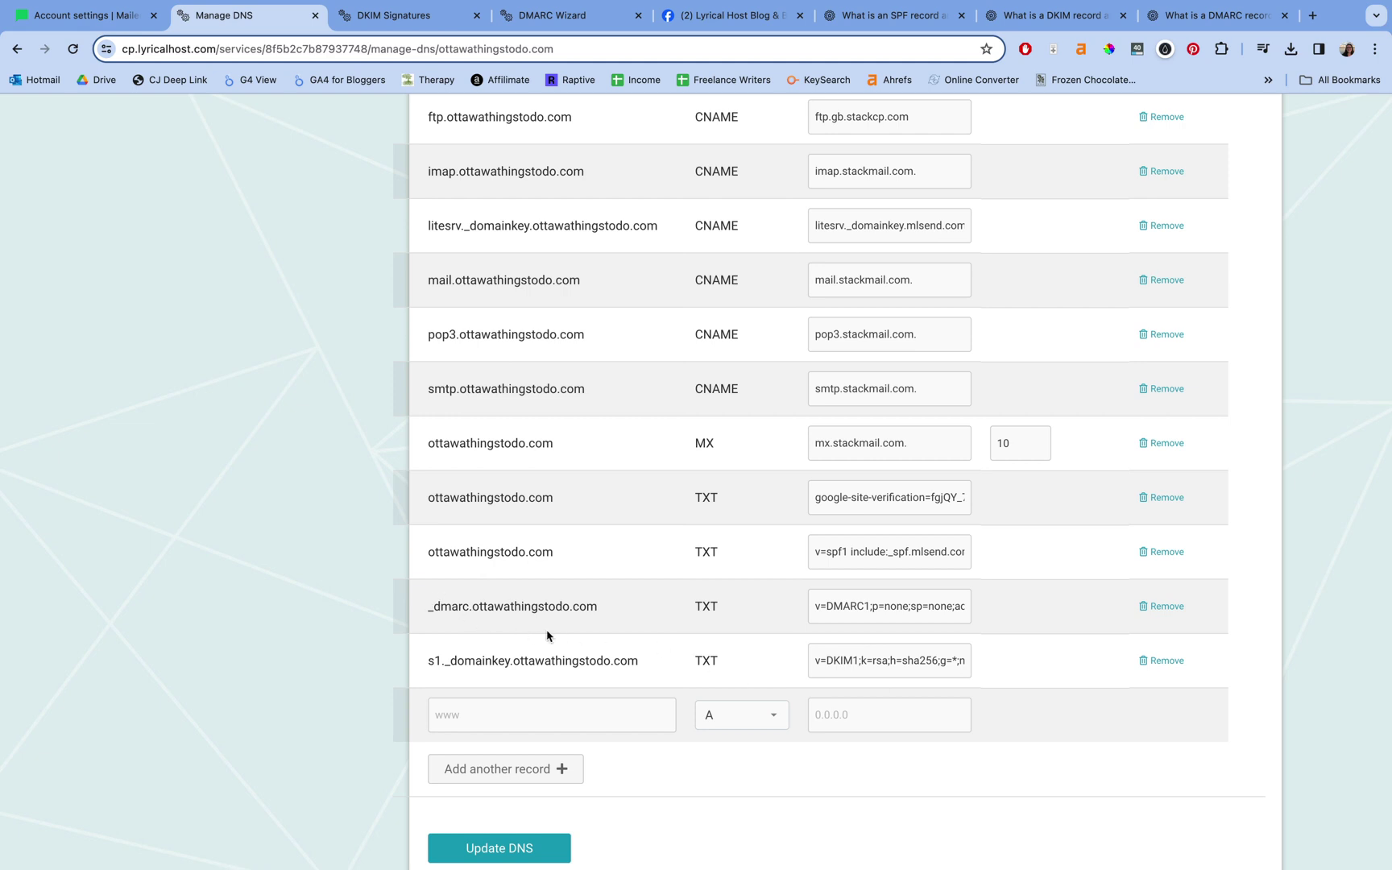
pyautogui.tripleClick(549, 233)
pyautogui.click(479, 225)
# Step: Add a new CNAME record named litesrv._domainkey.sheknowsseo.co, copied from MailerLite's DKIM details
pyautogui.click(747, 715)
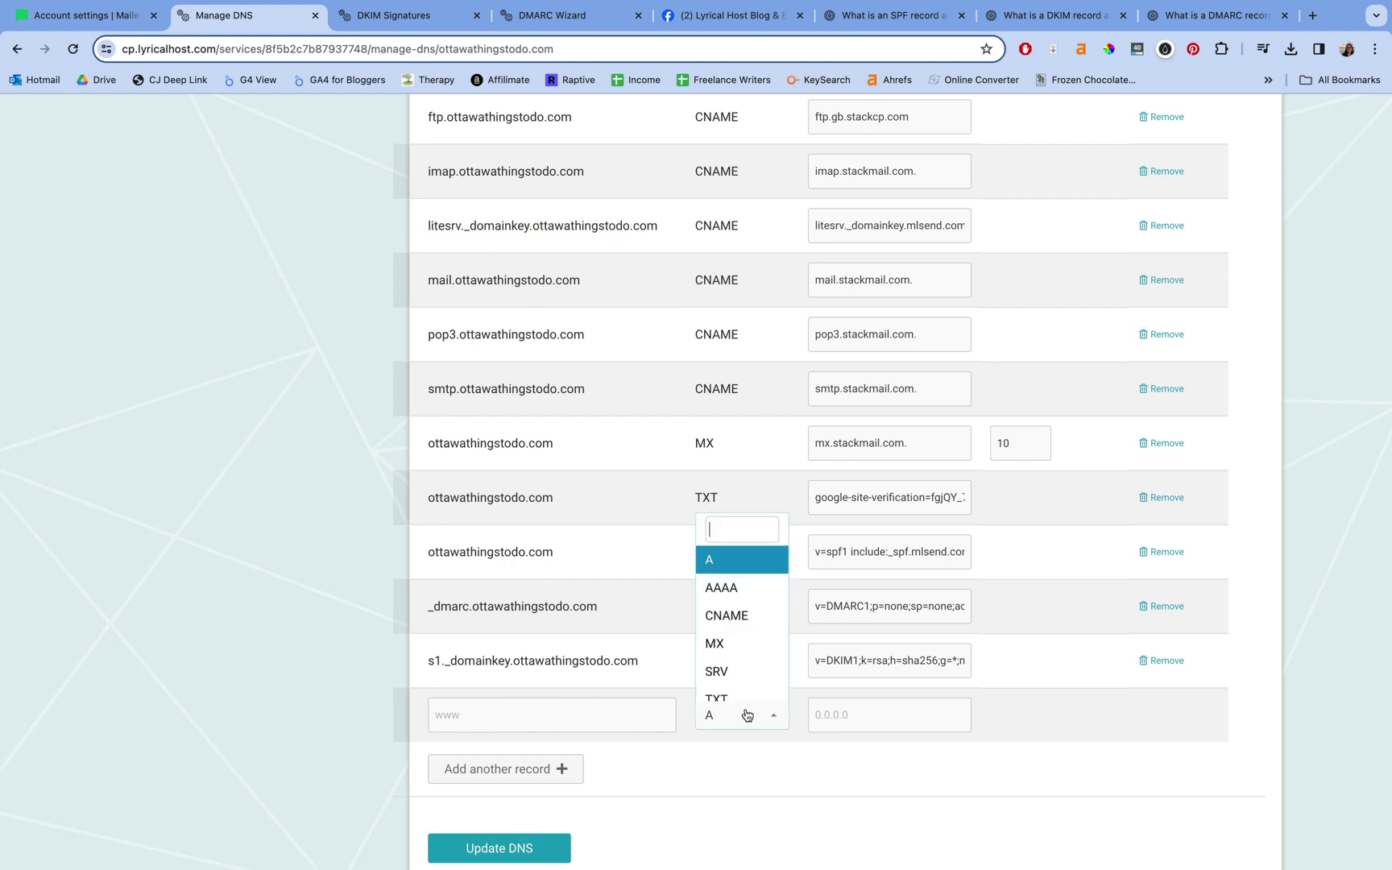
pyautogui.click(740, 610)
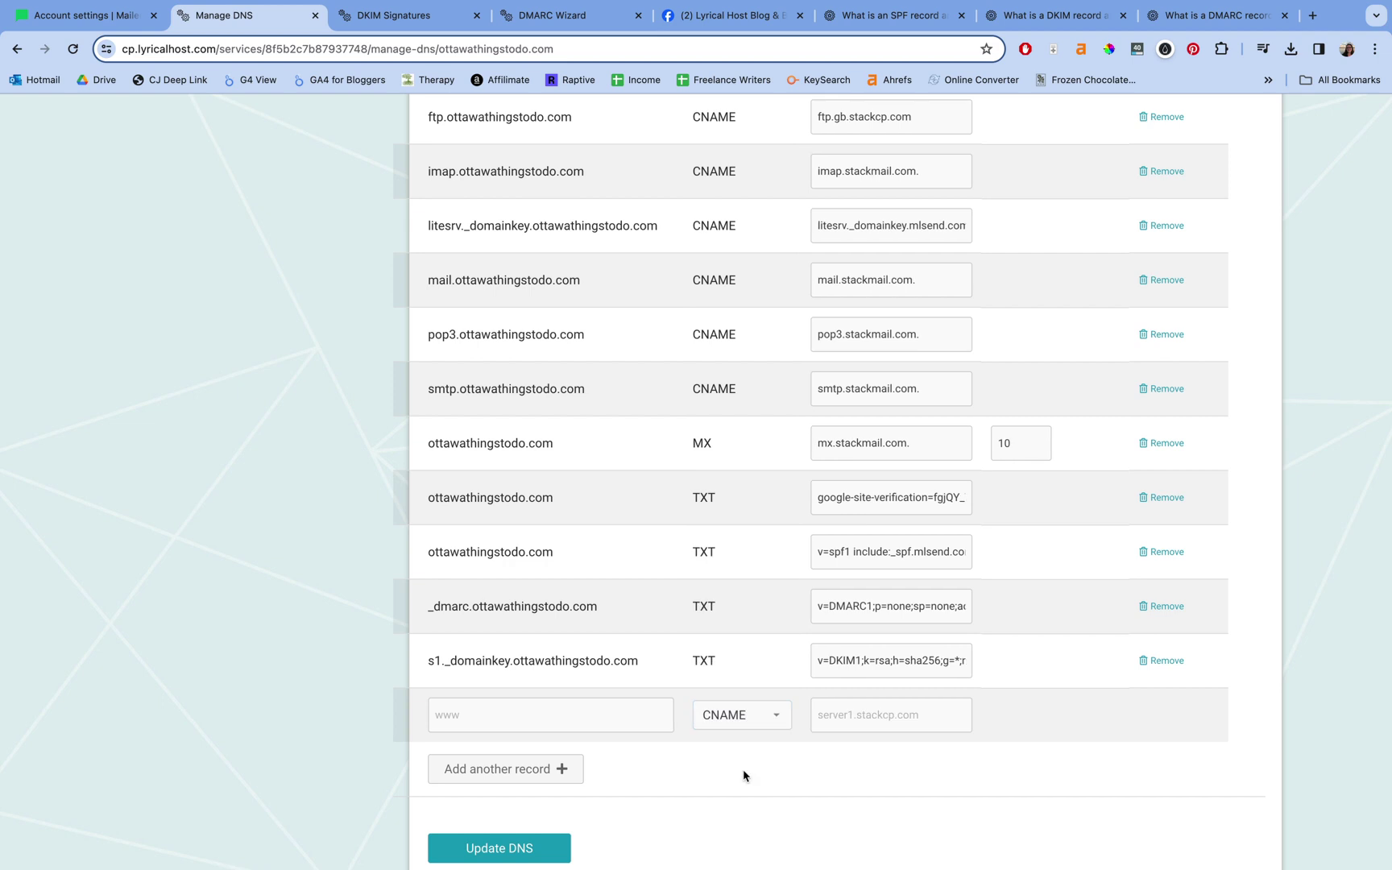
pyautogui.click(593, 717)
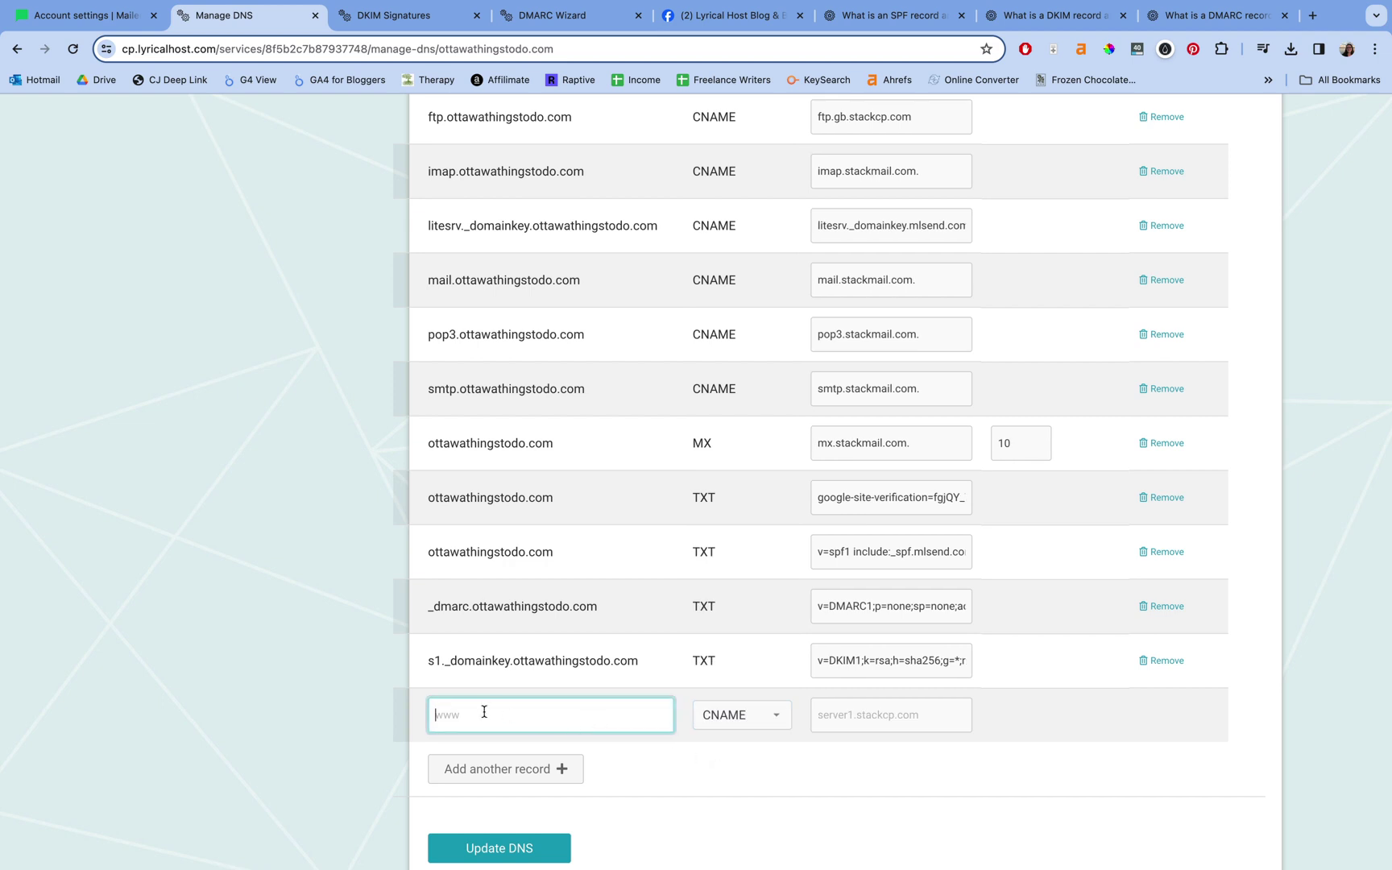
pyautogui.click(107, 24)
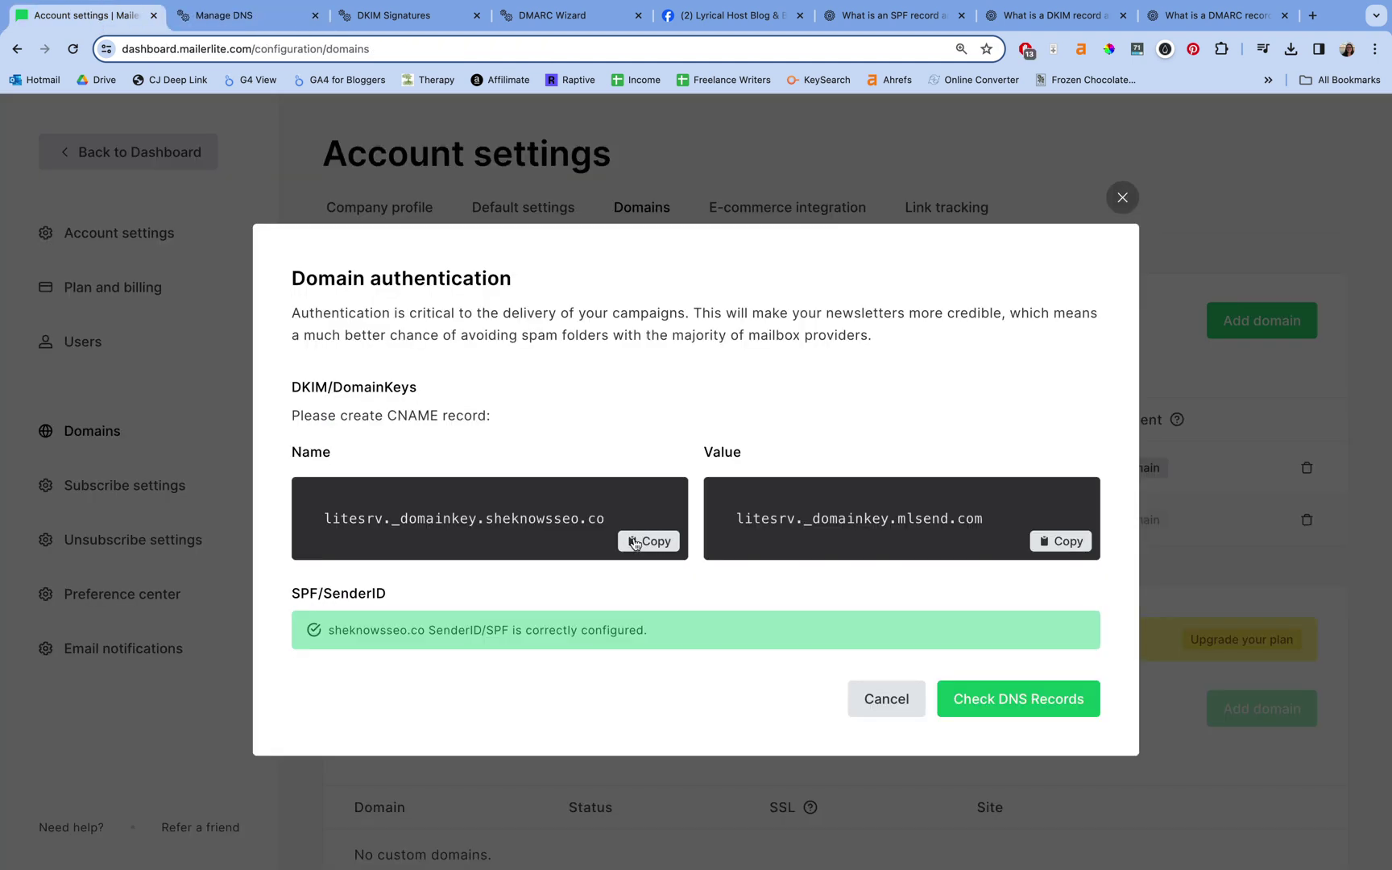
pyautogui.click(652, 542)
pyautogui.click(278, 8)
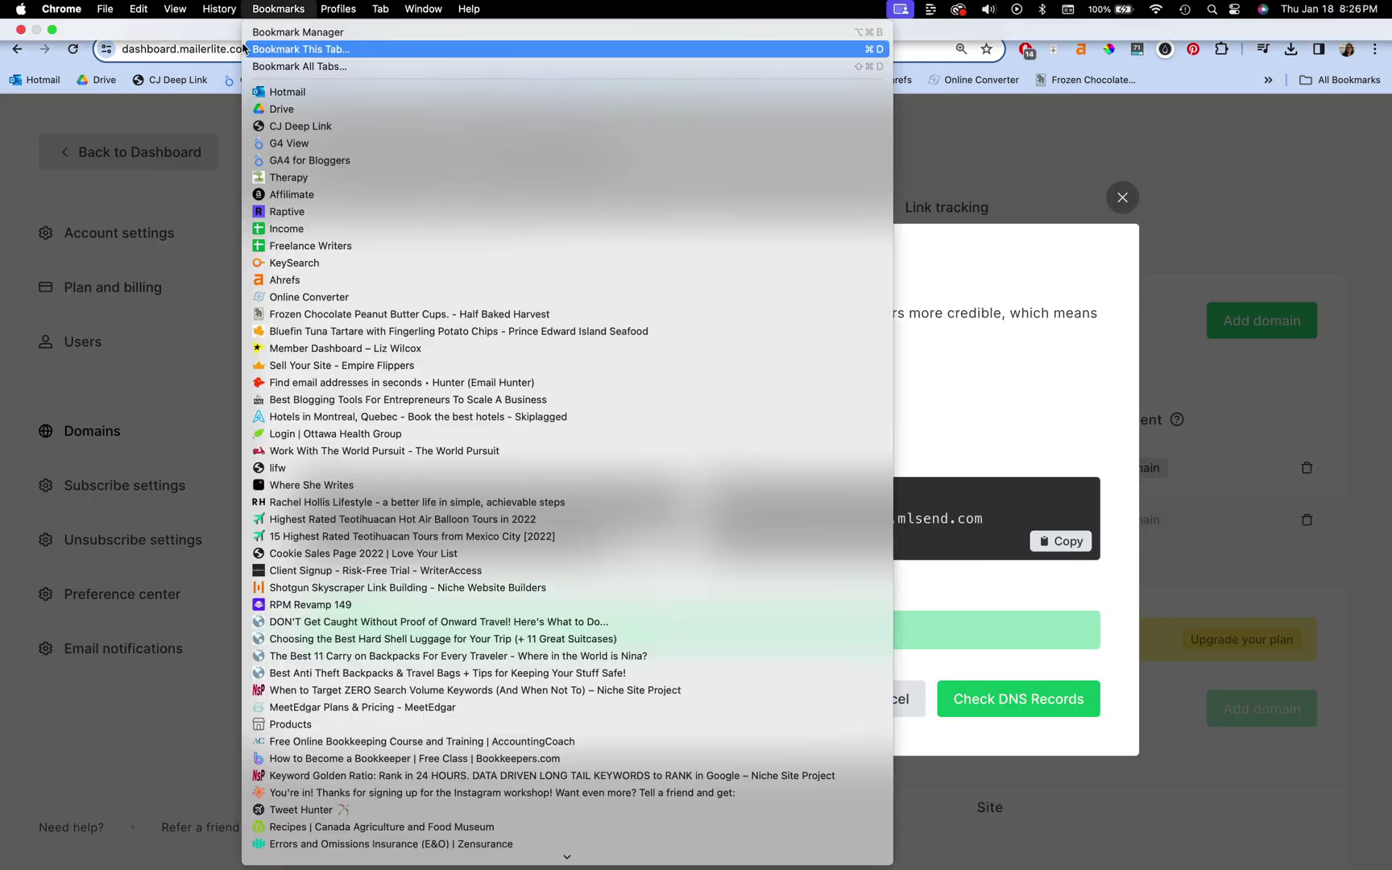
pyautogui.click(89, 50)
pyautogui.click(208, 17)
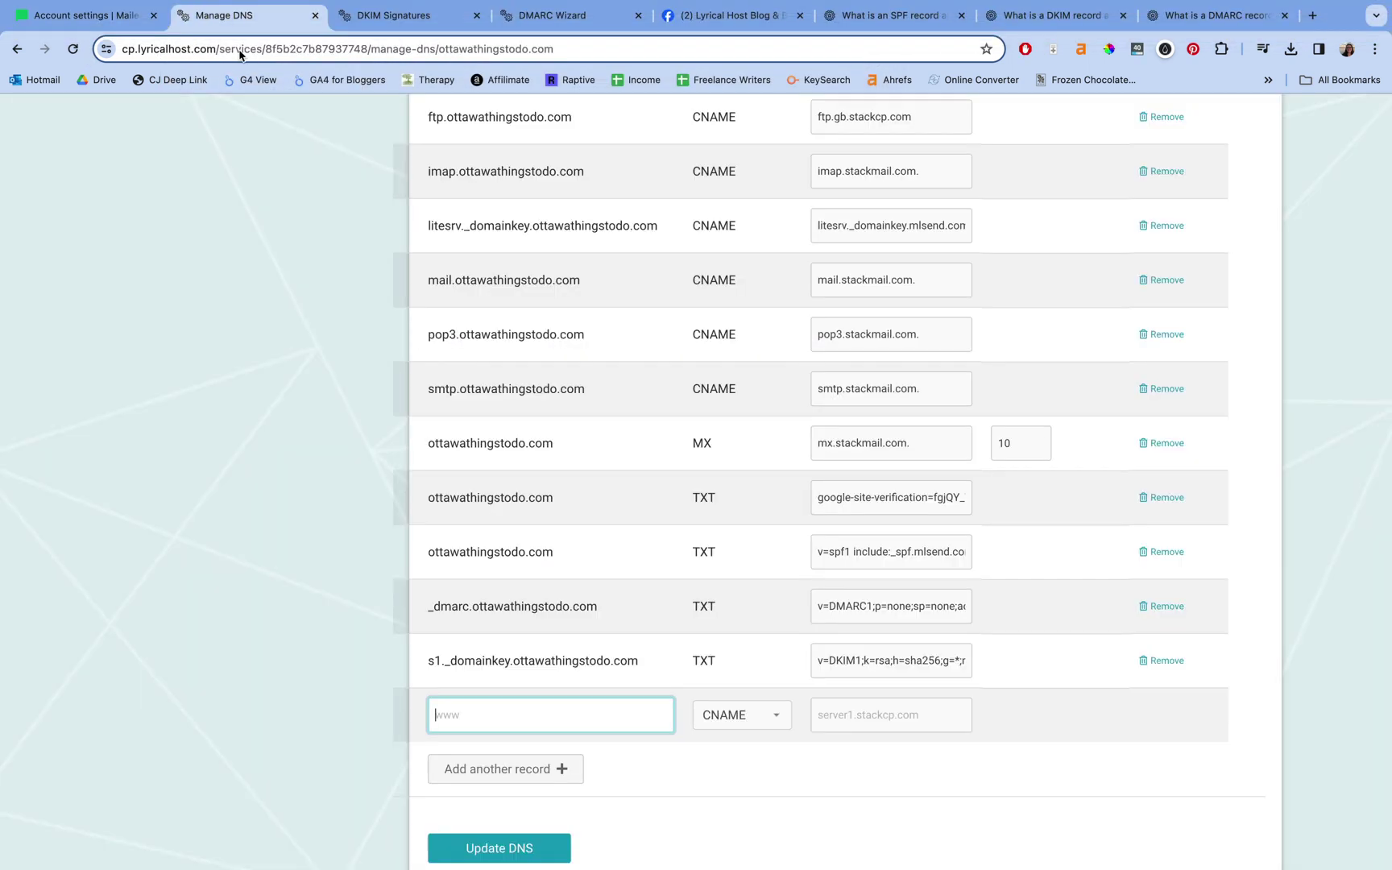
pyautogui.press('super+v')
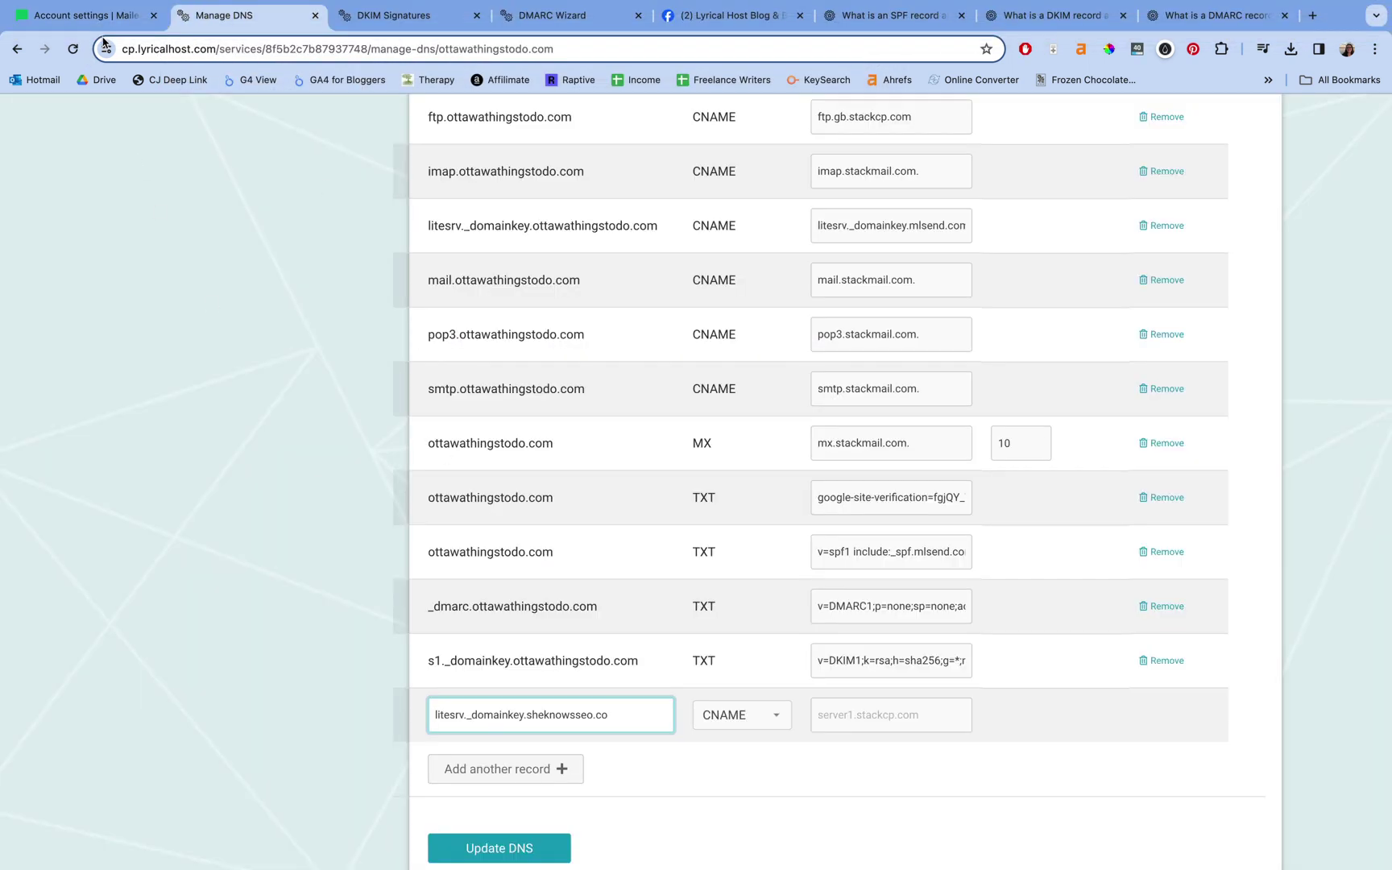
# Step: Set the new CNAME's value to litesrv._domainkey.mlsend.com, copied from MailerLite
pyautogui.click(110, 22)
pyautogui.click(1059, 543)
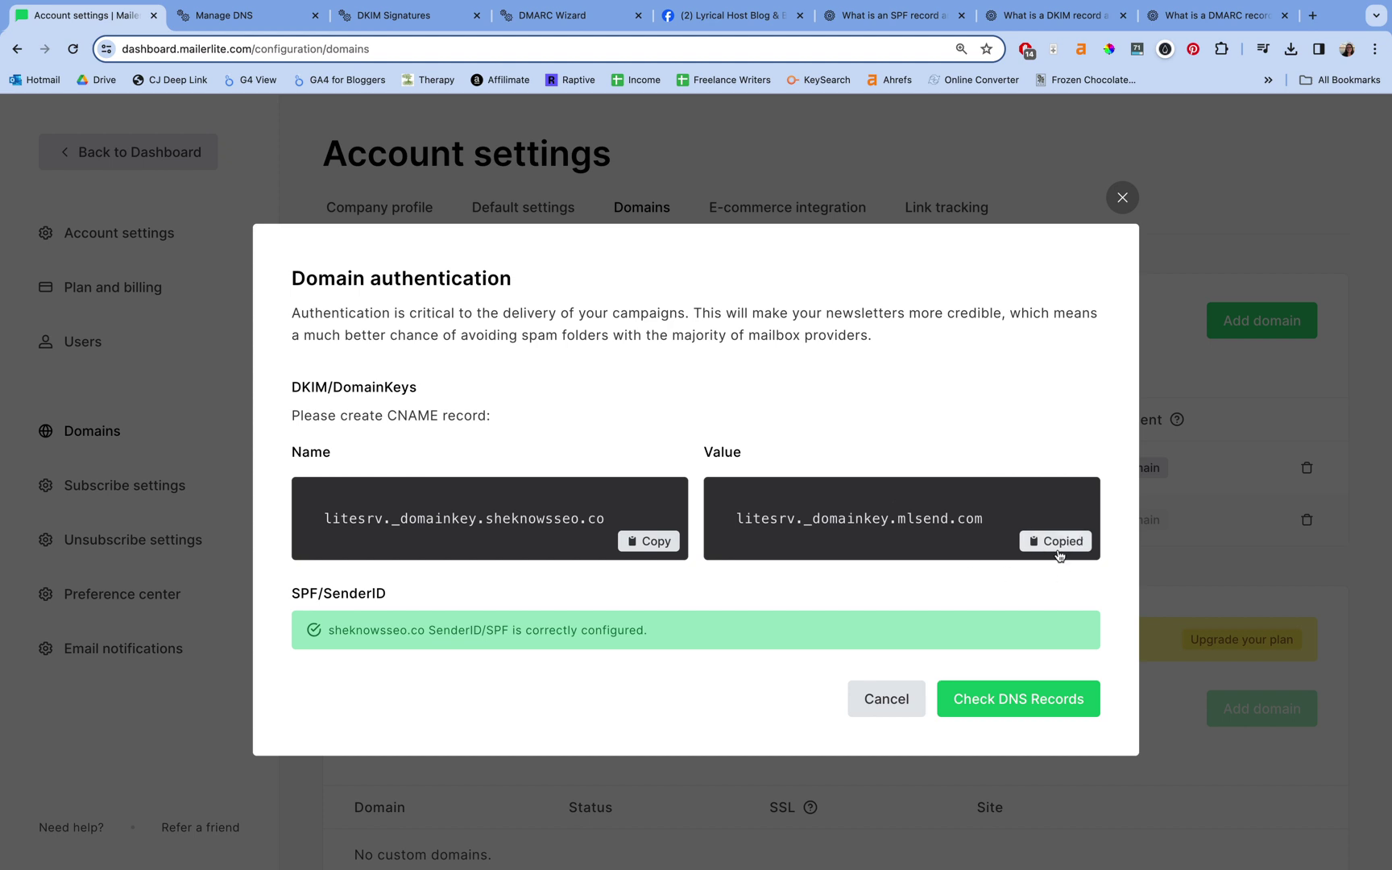
pyautogui.click(246, 19)
pyautogui.click(846, 713)
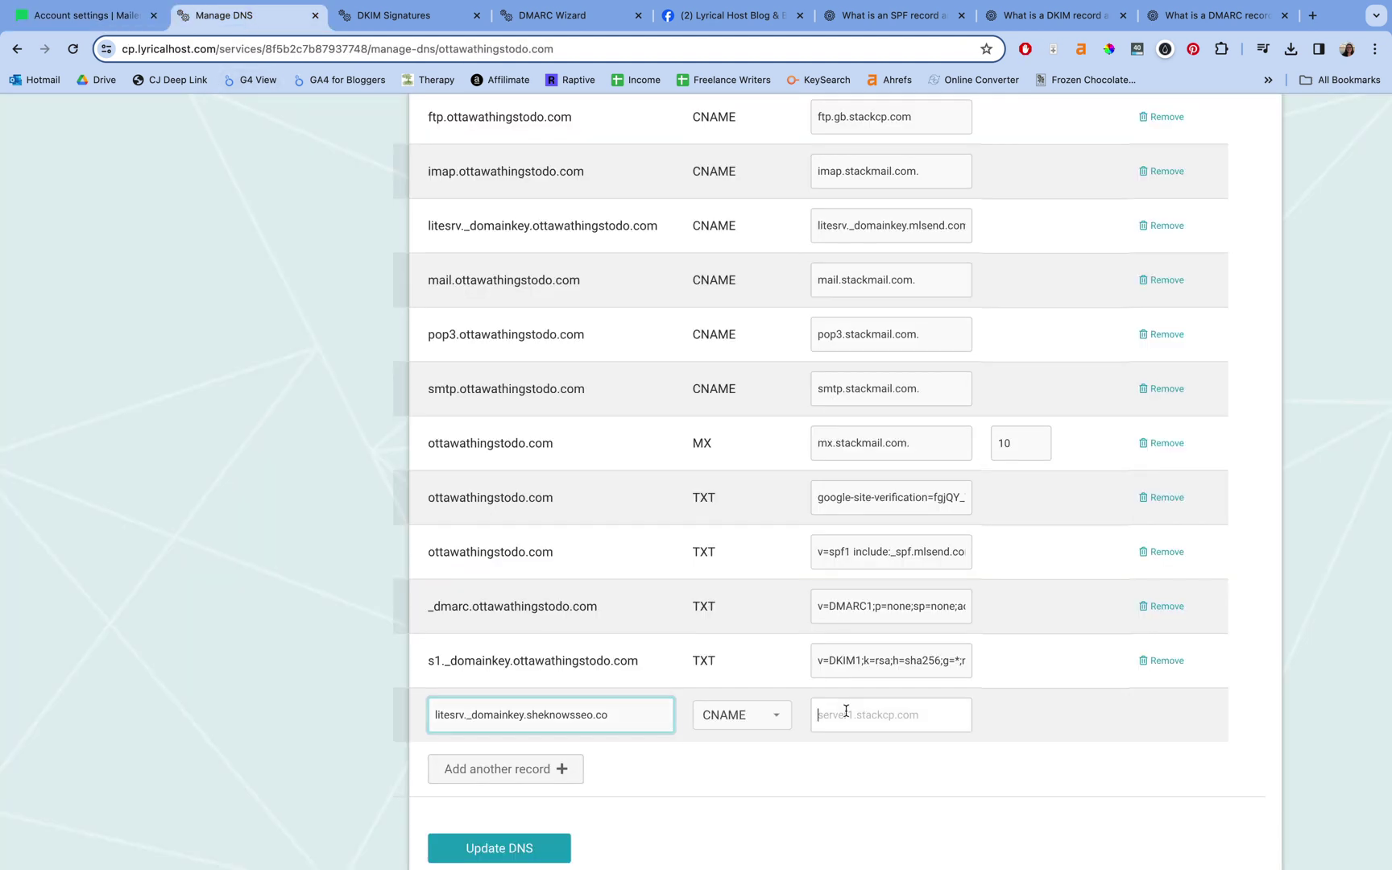
pyautogui.press('super+v')
pyautogui.click(1077, 798)
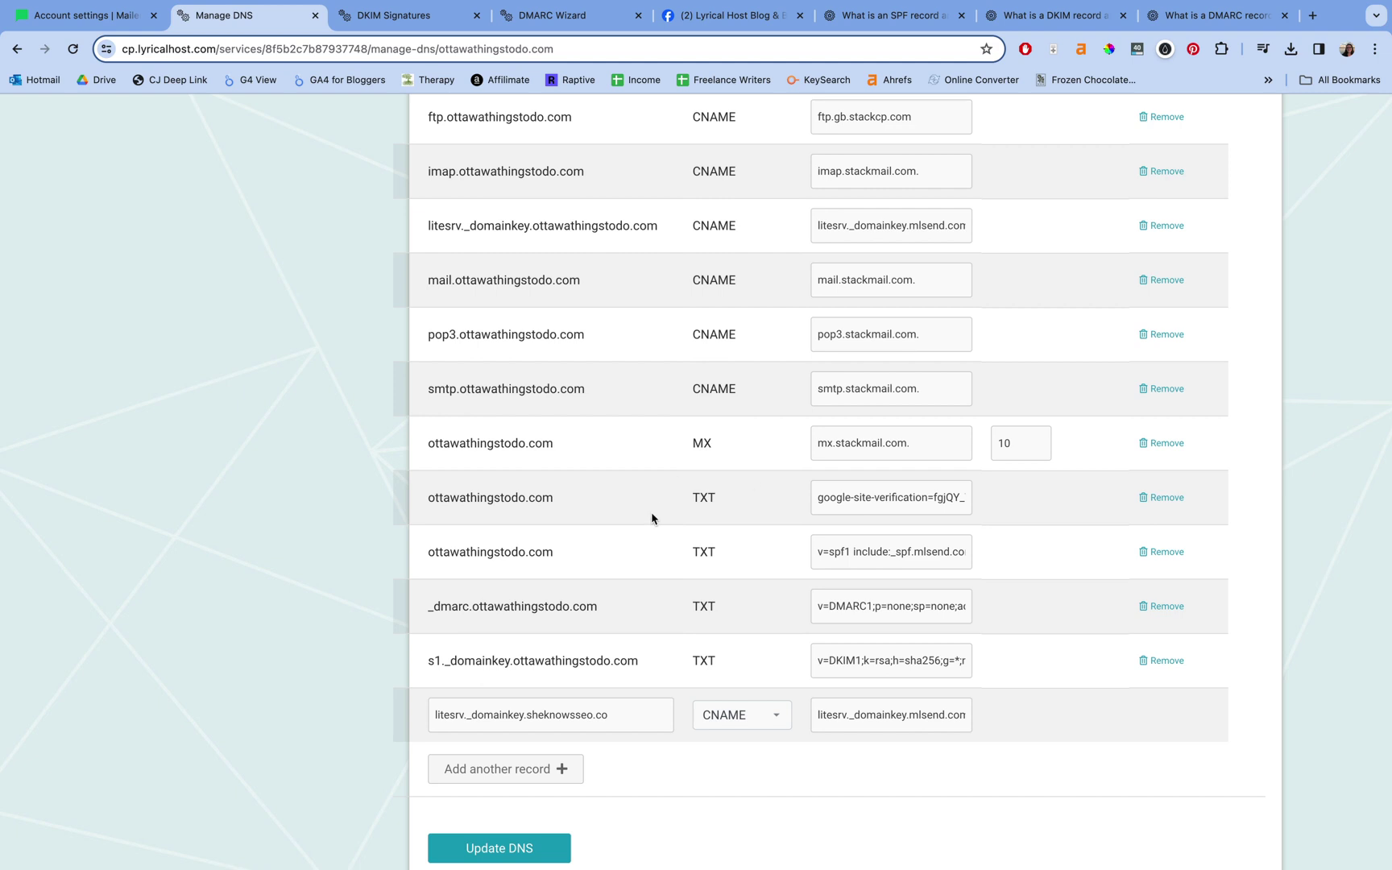
# Step: Replace the SPF TXT value with the merged string ending include:spf.stackmail.com a mx -all
pyautogui.moveTo(813, 548); pyautogui.dragTo(979, 551)
pyautogui.press('super+v')
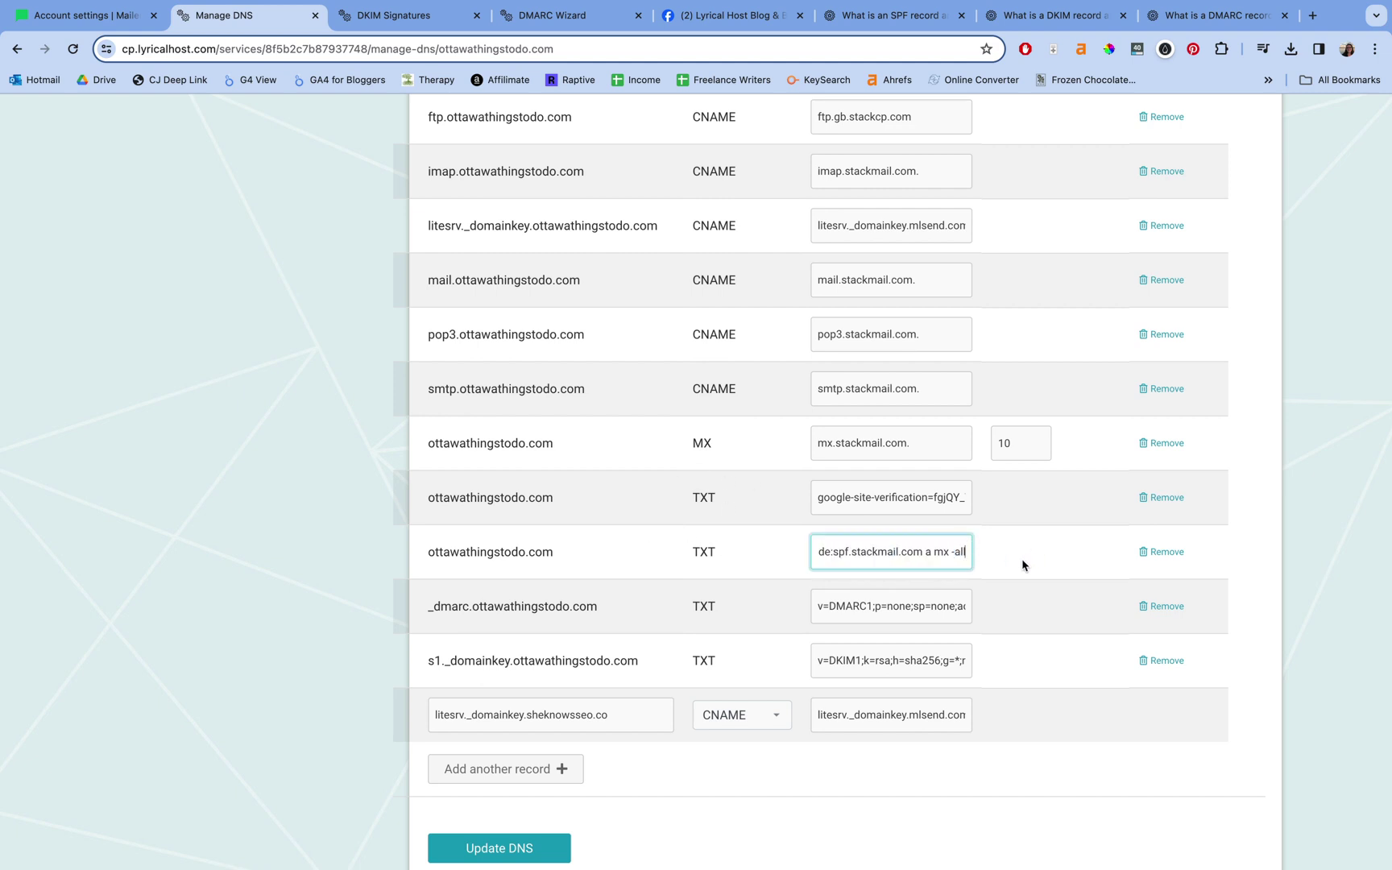
pyautogui.tripleClick(913, 549)
pyautogui.click(912, 548)
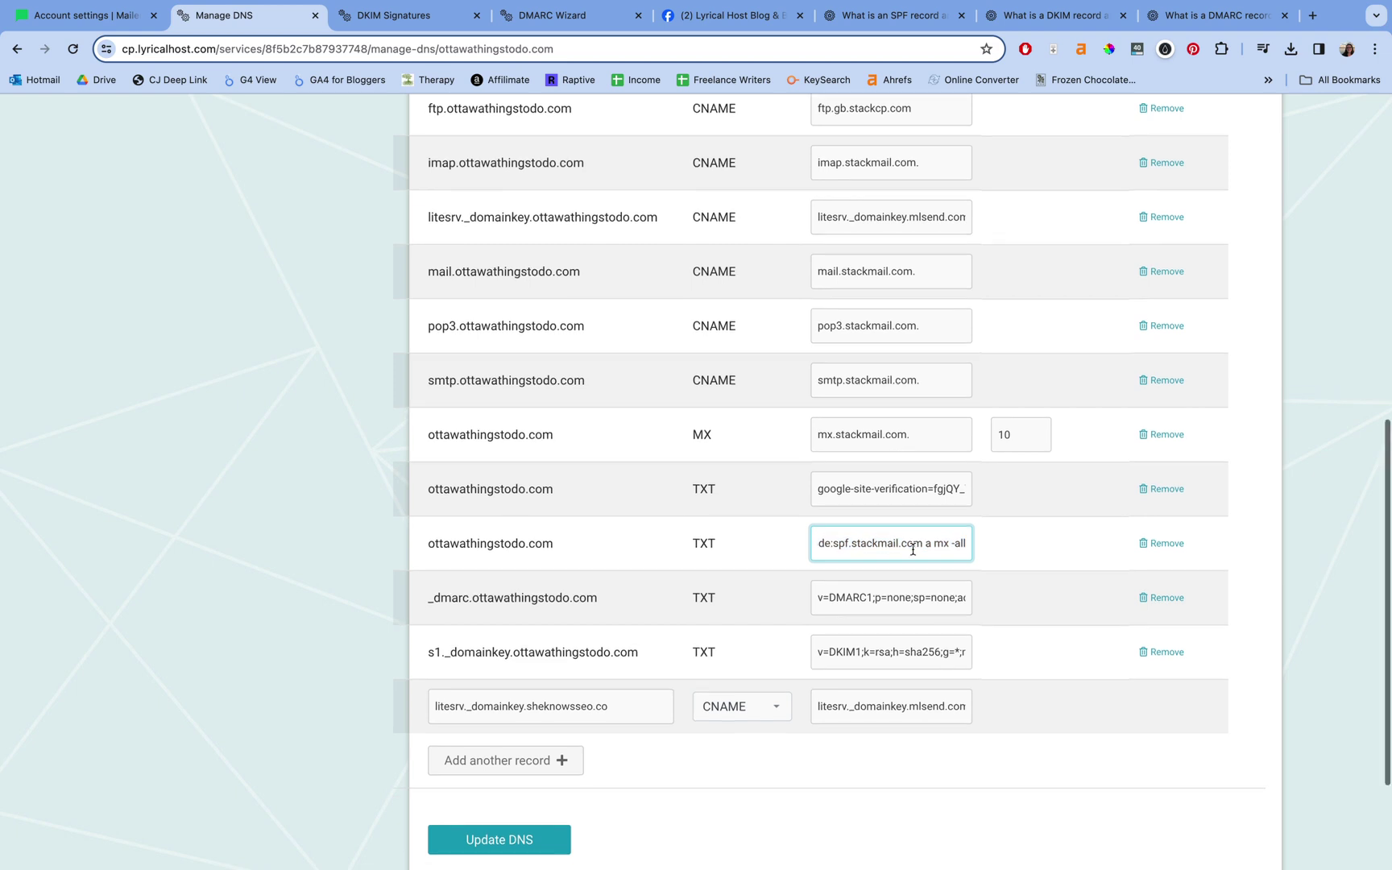
pyautogui.scroll(-1, 913, 549)
pyautogui.doubleClick(877, 539)
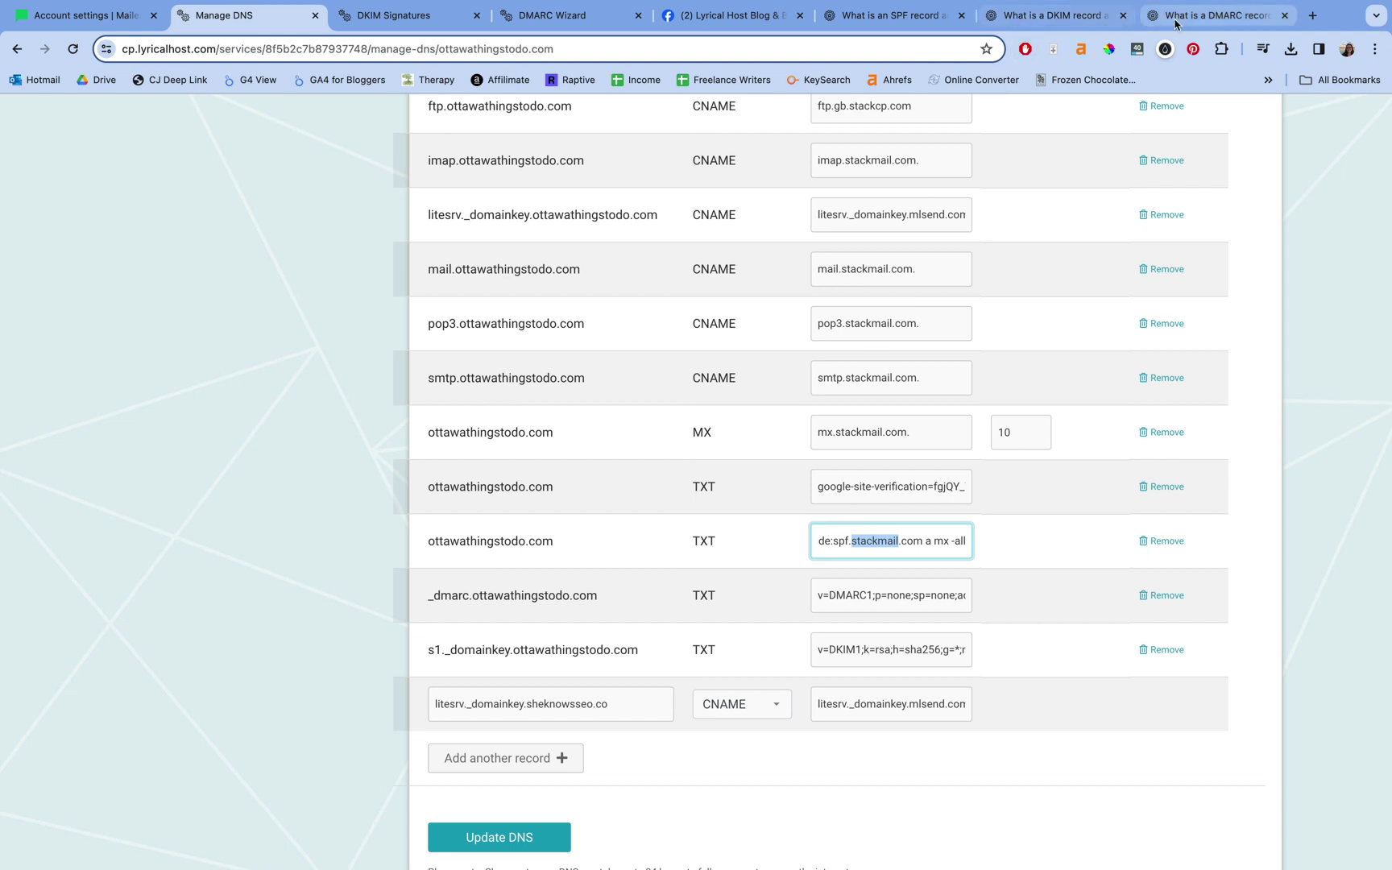
# Step: In the SPF help article, mark the default record and the merged v=spf1 line with MailerLite's include
pyautogui.click(919, 25)
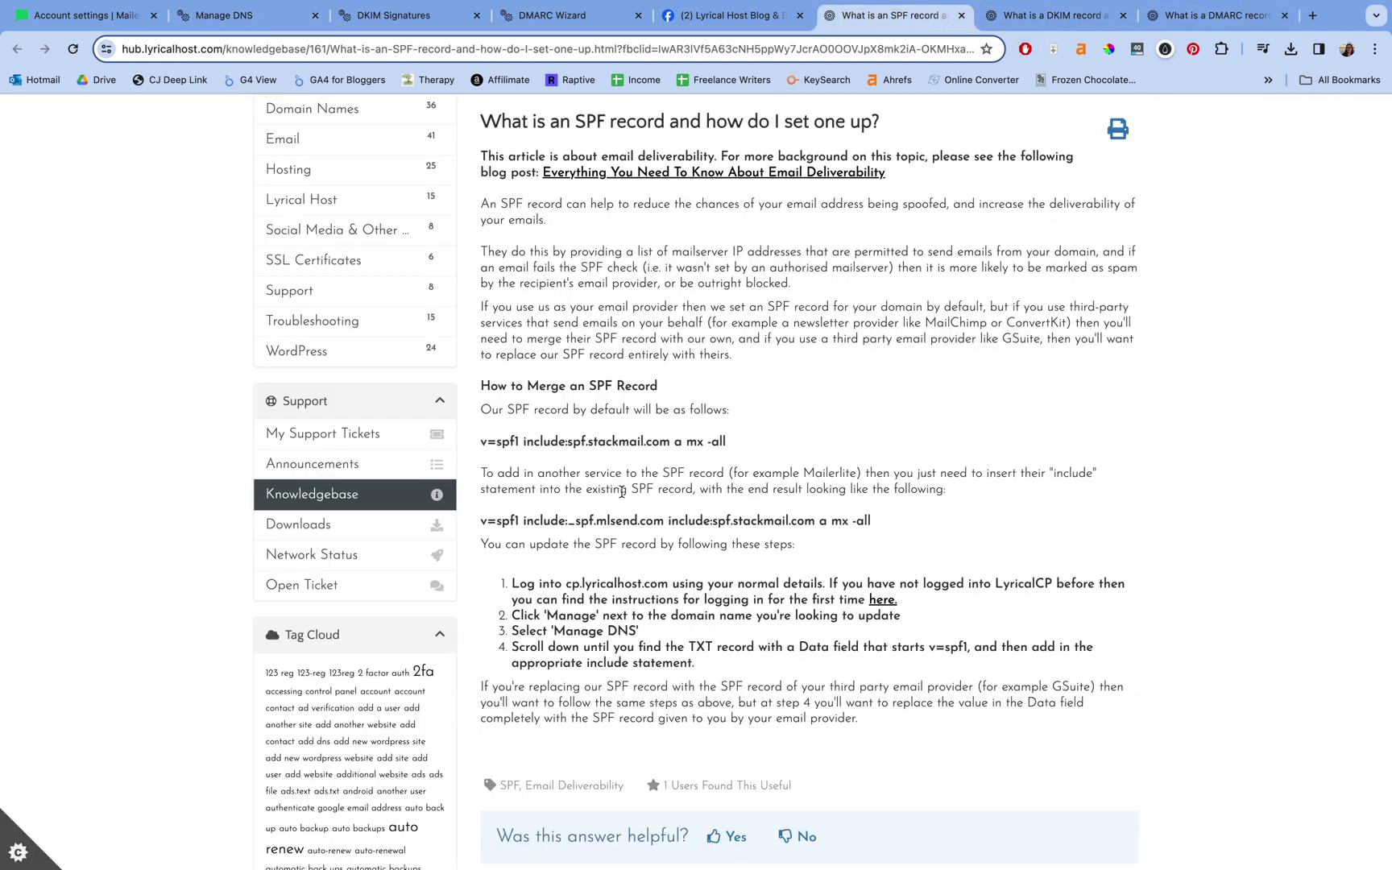
pyautogui.moveTo(481, 442); pyautogui.dragTo(755, 449)
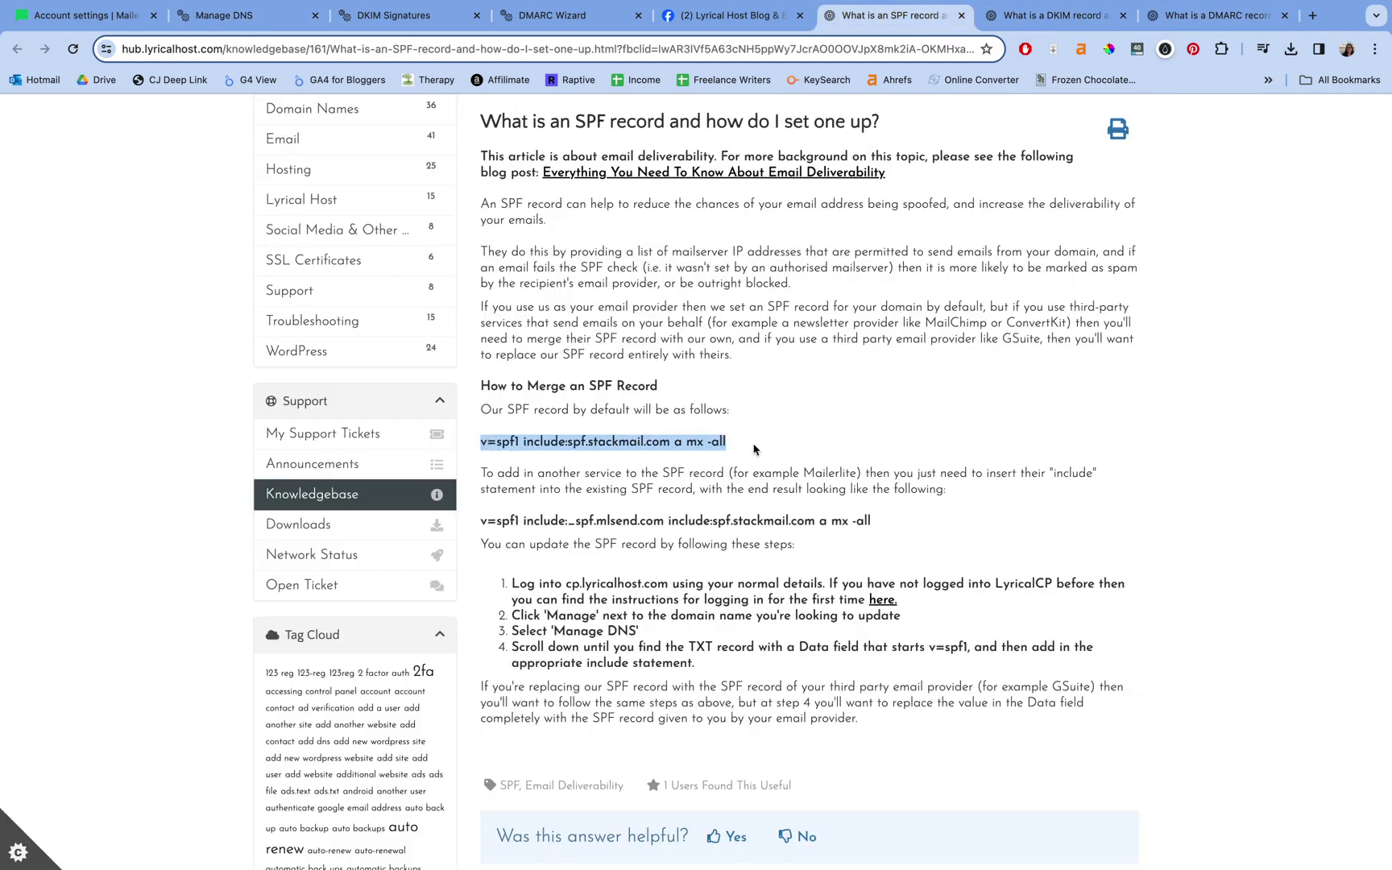
pyautogui.moveTo(522, 520); pyautogui.dragTo(663, 521)
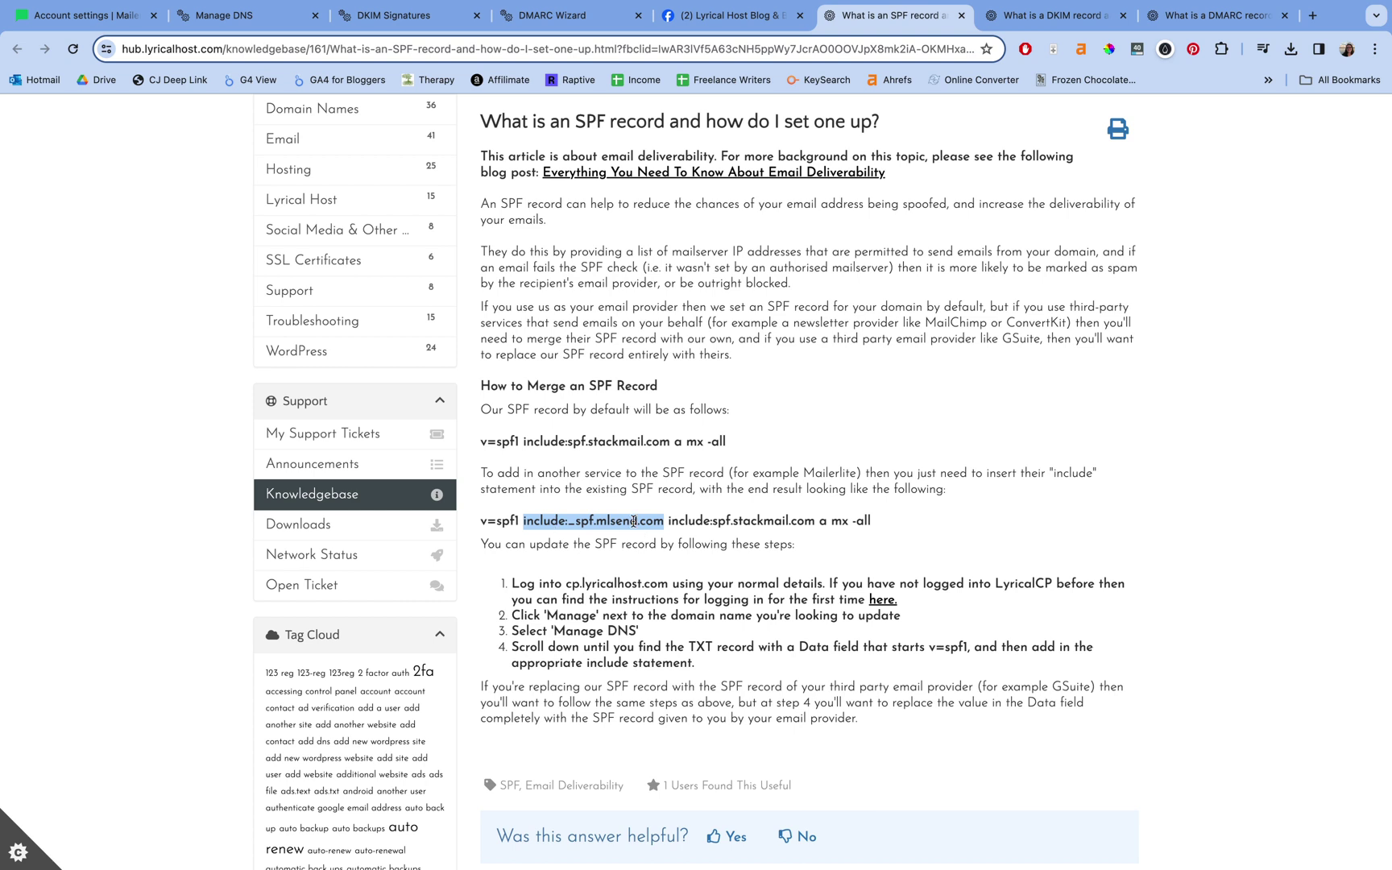
pyautogui.click(660, 526)
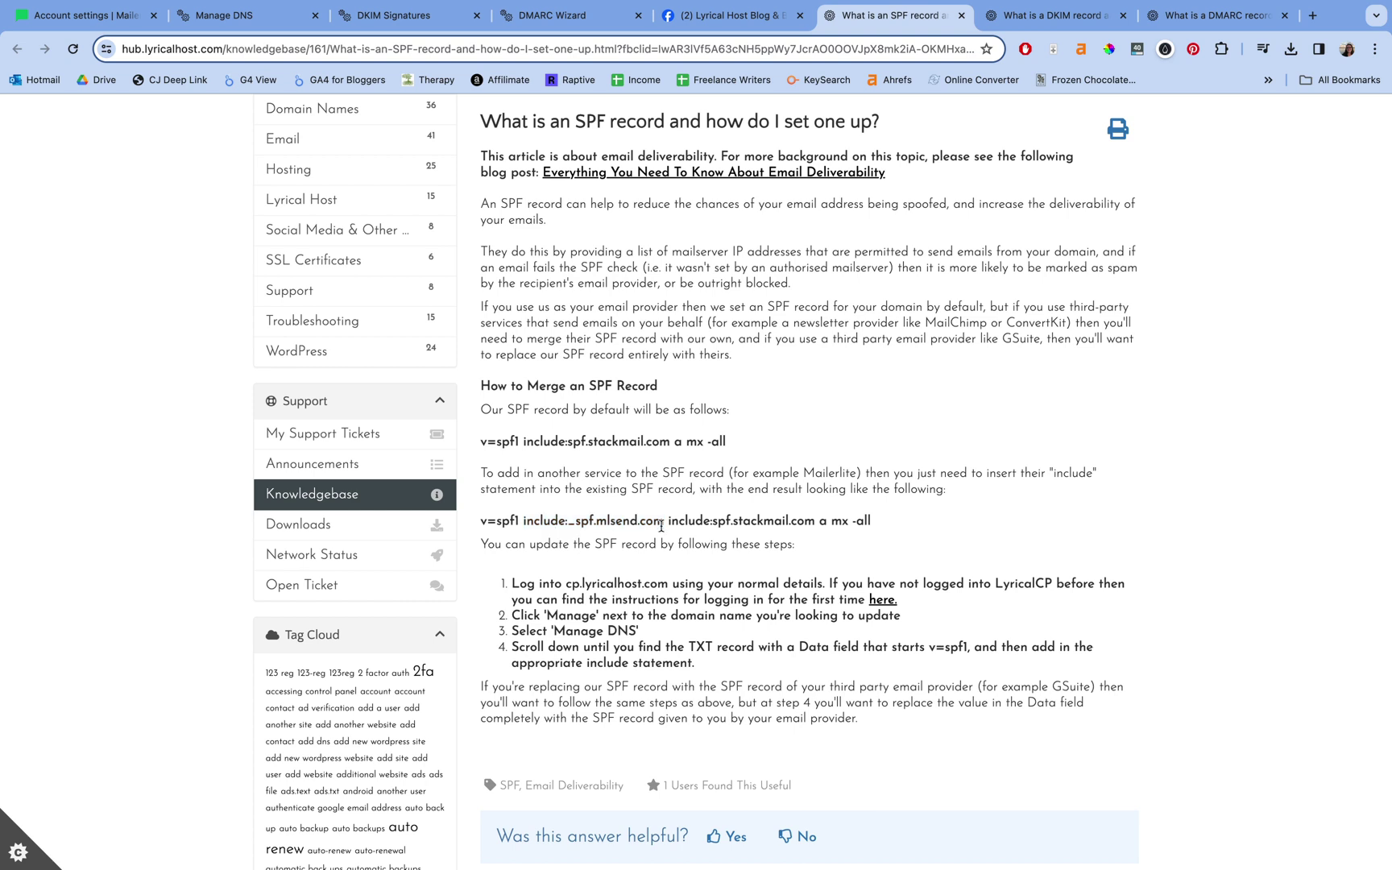
pyautogui.tripleClick(661, 525)
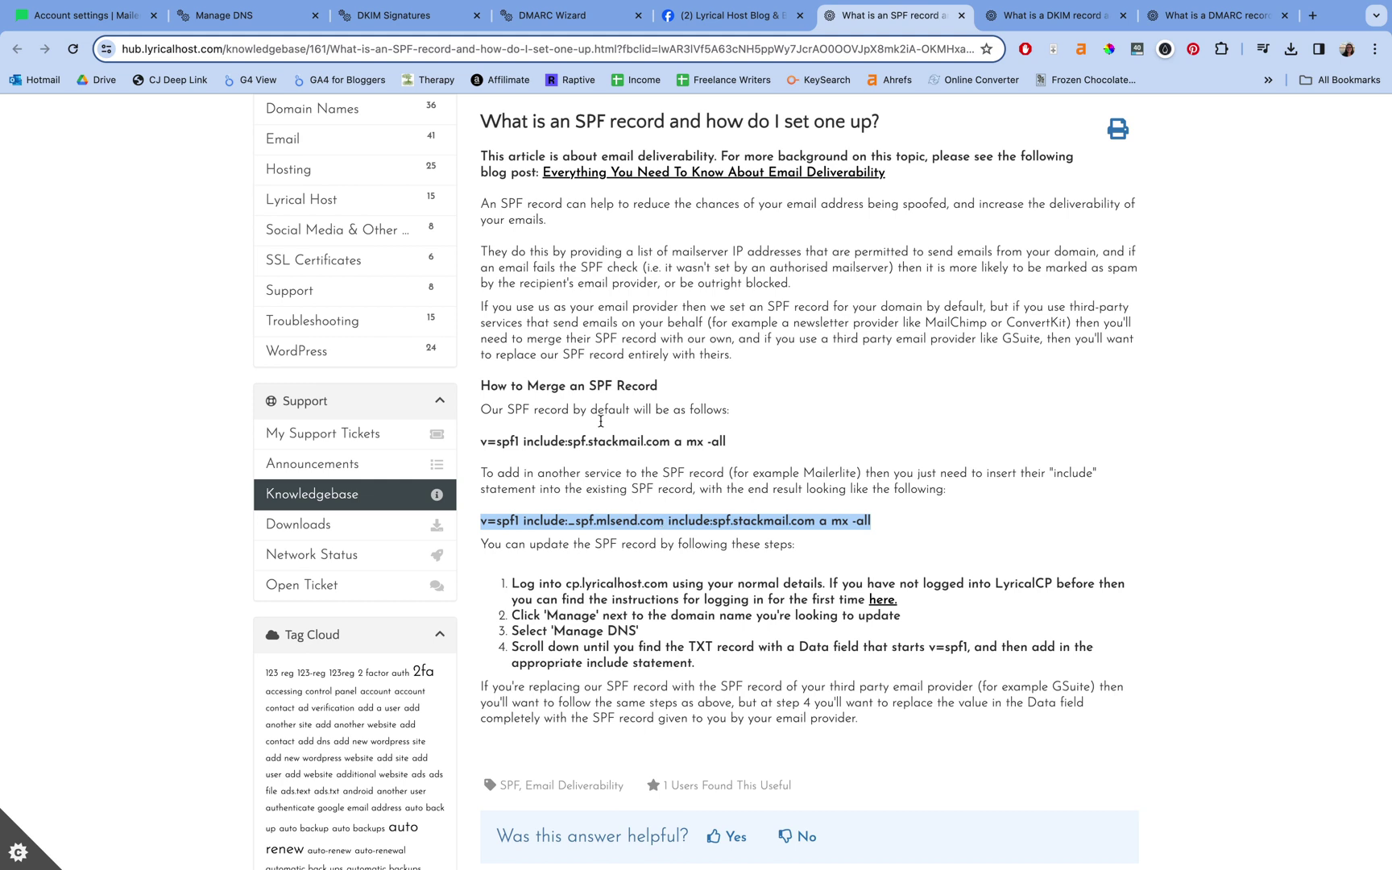
pyautogui.click(239, 17)
pyautogui.scroll(3, 673, 520)
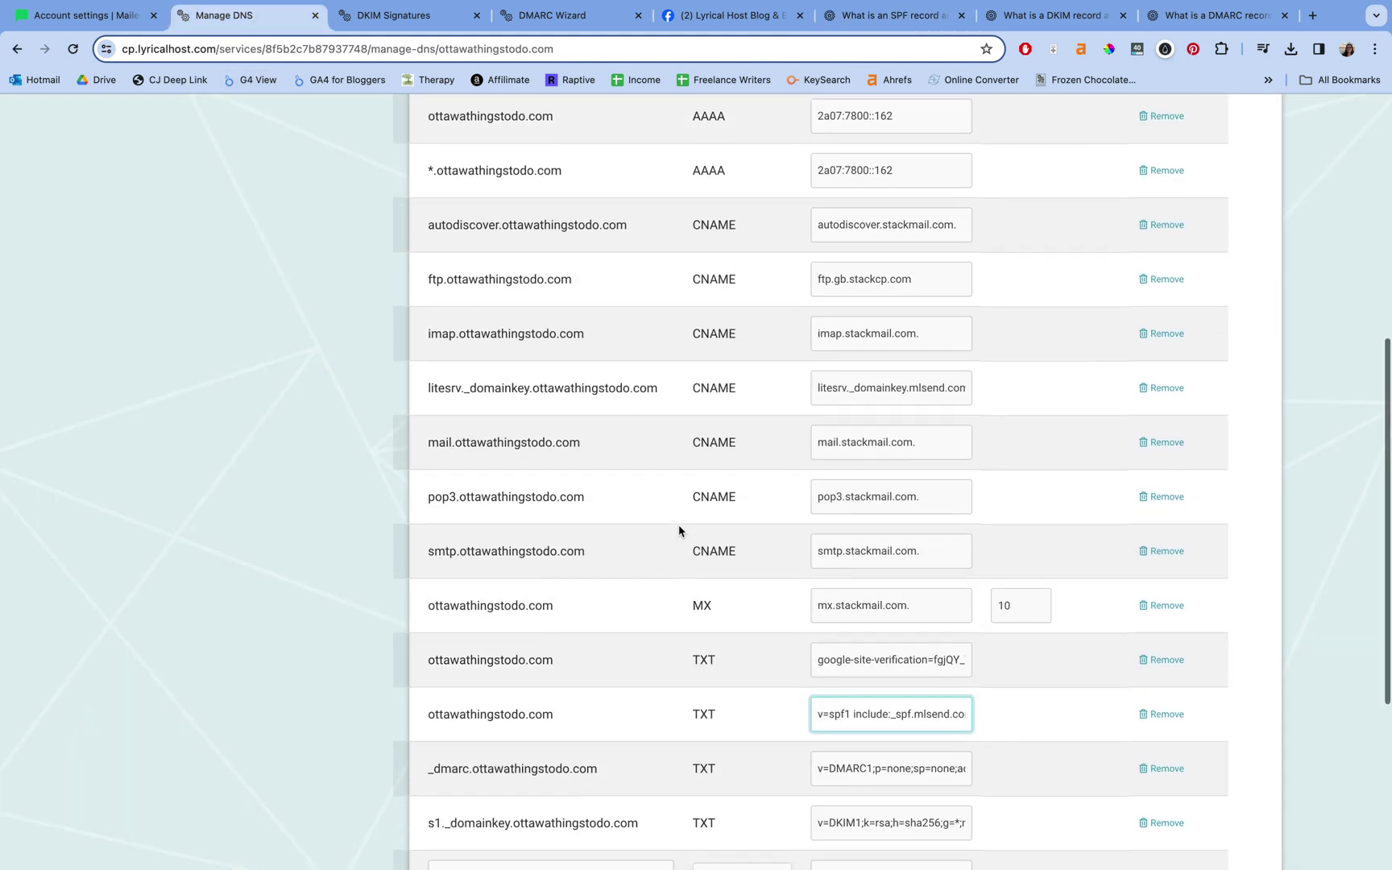
pyautogui.scroll(-3, 681, 529)
pyautogui.scroll(2, 681, 528)
pyautogui.scroll(-2, 697, 540)
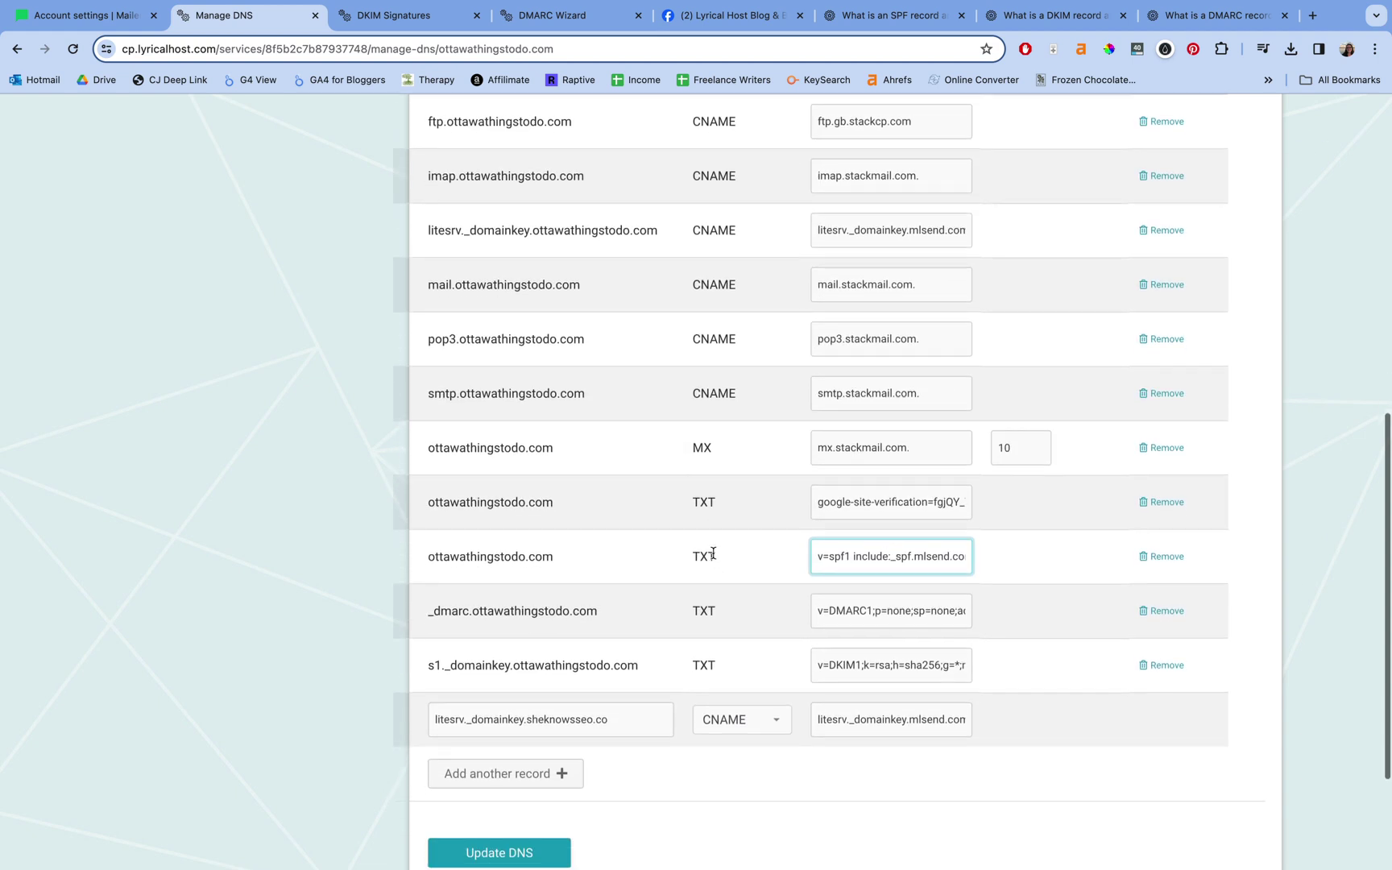
pyautogui.tripleClick(878, 557)
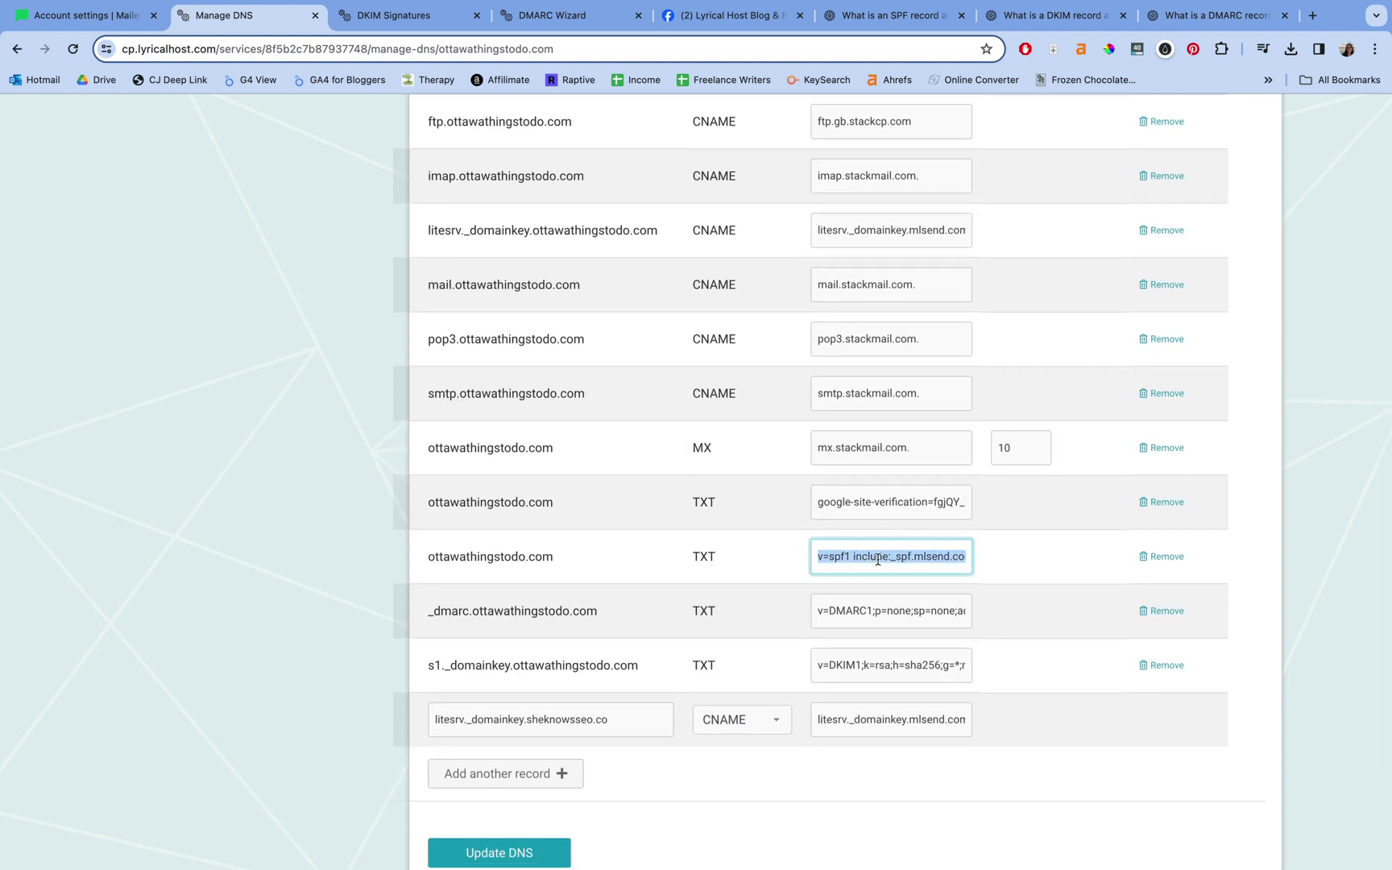
pyautogui.click(878, 557)
pyautogui.moveTo(854, 557)
pyautogui.mouseDown()
pyautogui.moveTo(989, 560)
pyautogui.moveTo(829, 558)
pyautogui.moveTo(849, 557)
pyautogui.mouseUp()
pyautogui.tripleClick(848, 557)
pyautogui.write('litesrv._domainkey.mlsend.com')
pyautogui.scroll(1, 920, 718)
pyautogui.click(1028, 609)
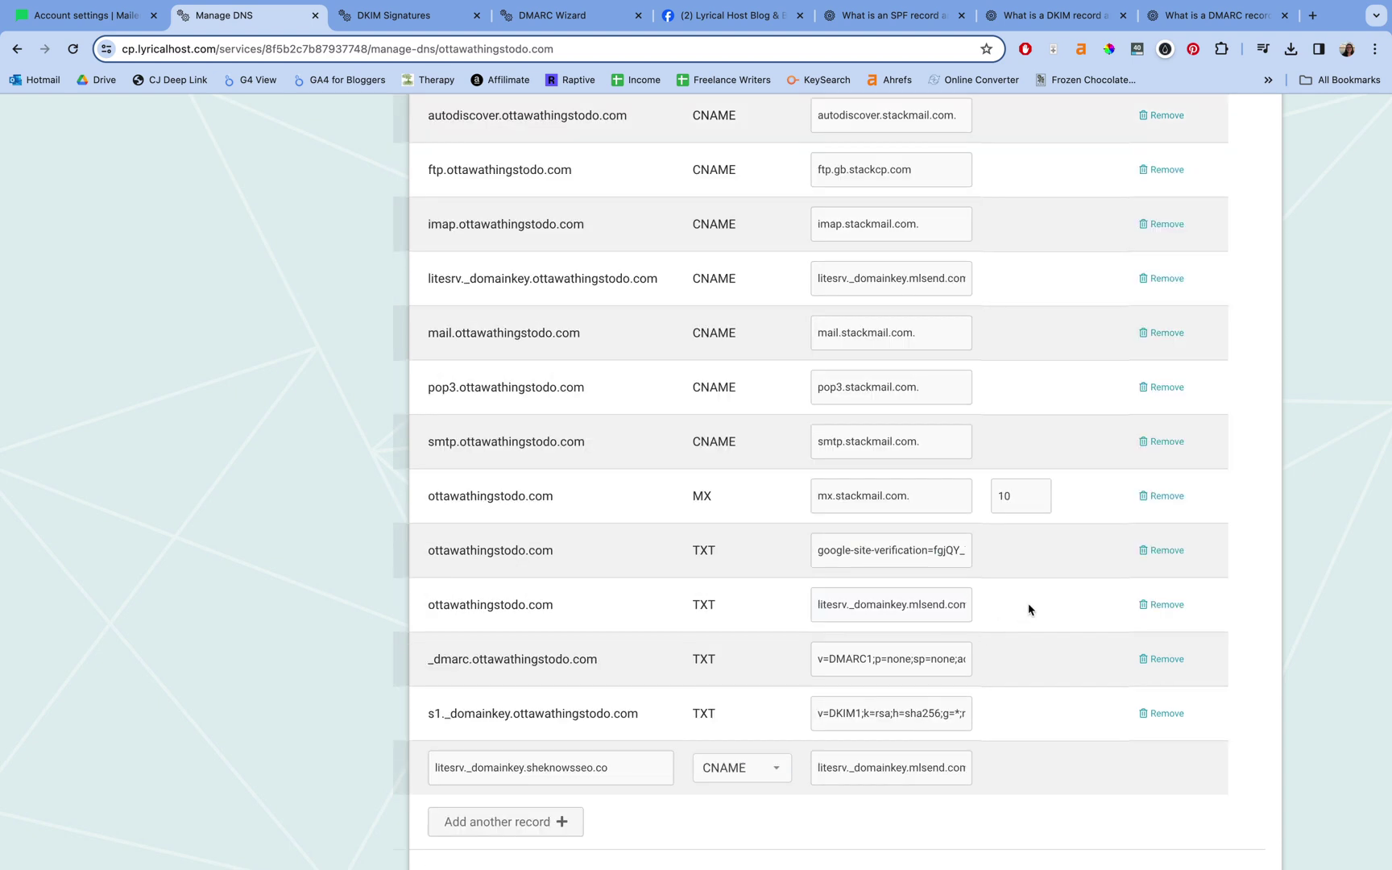
pyautogui.scroll(-3, 1029, 610)
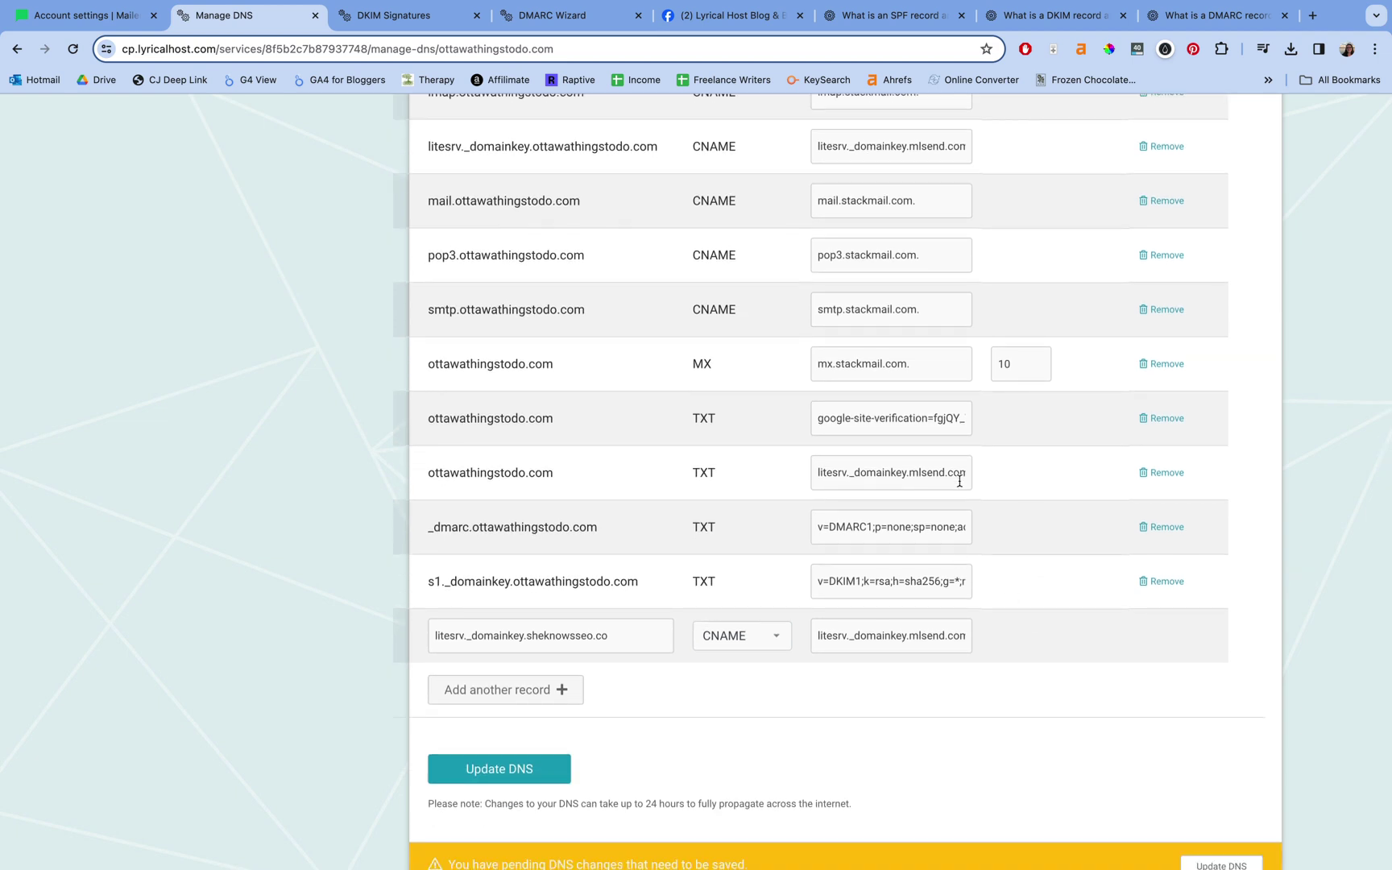
pyautogui.click(927, 470)
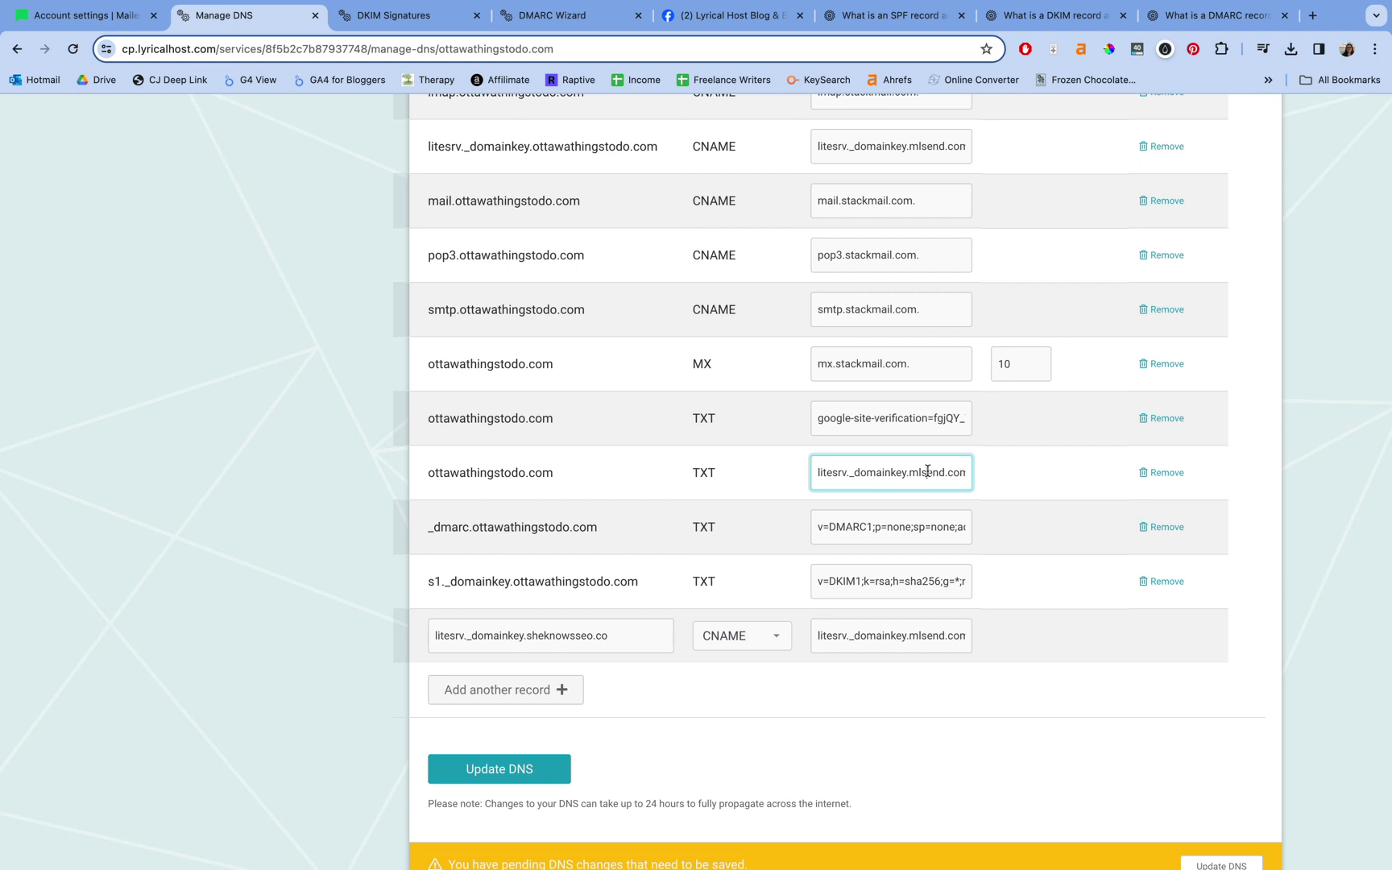
pyautogui.press('super+z')
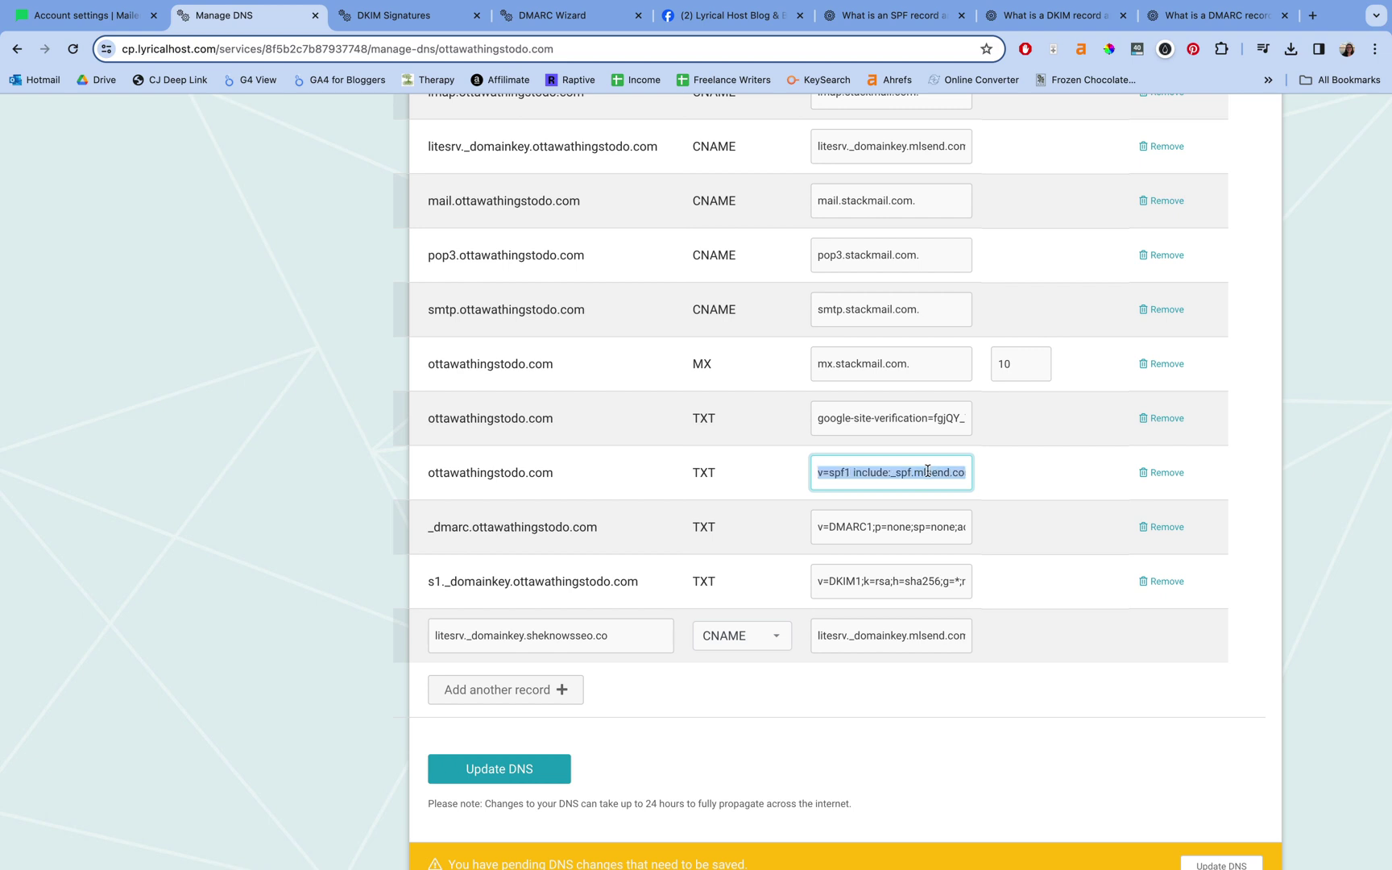
pyautogui.click(1117, 748)
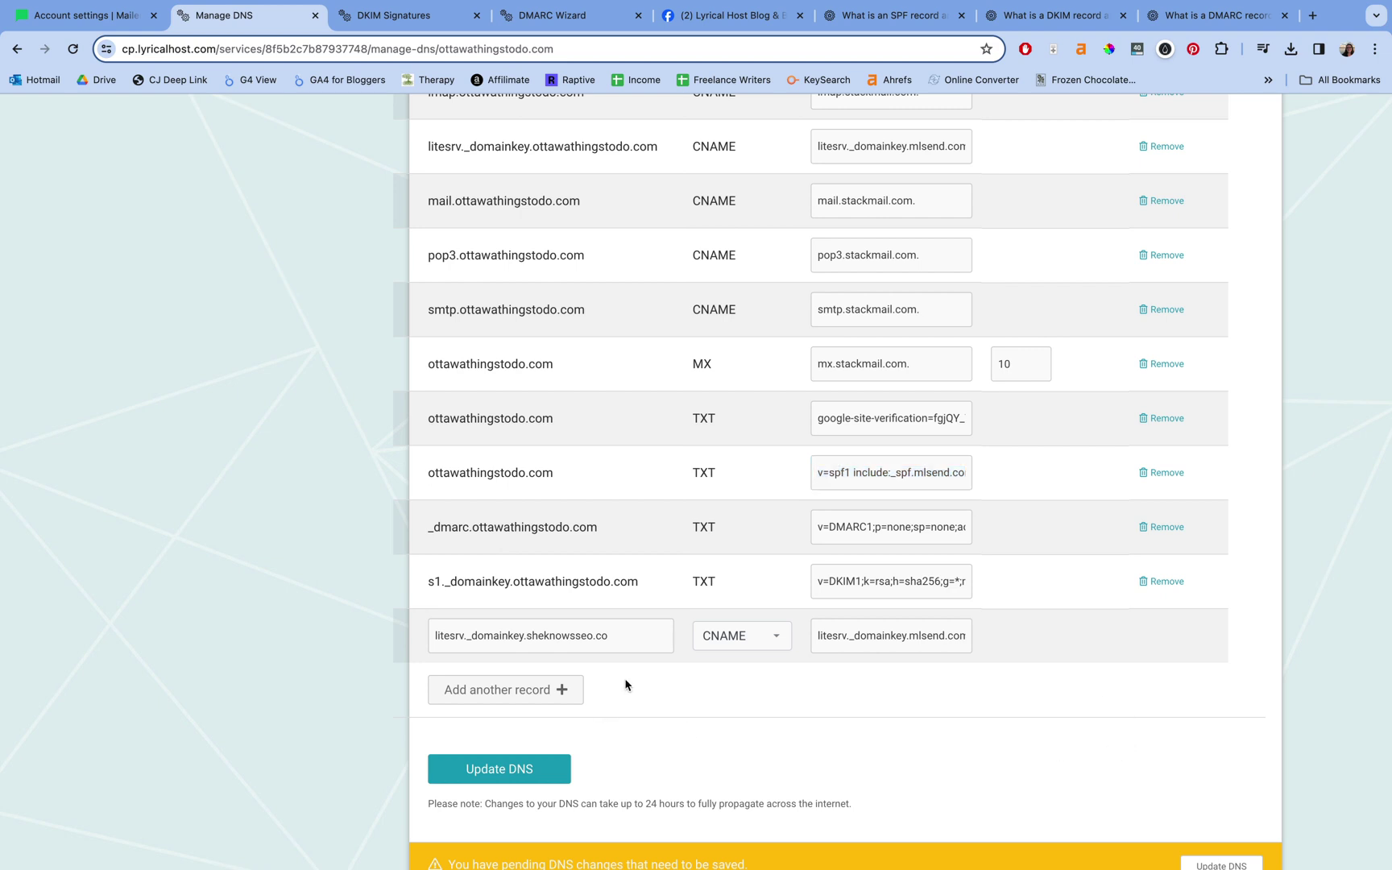
pyautogui.scroll(-3, 626, 684)
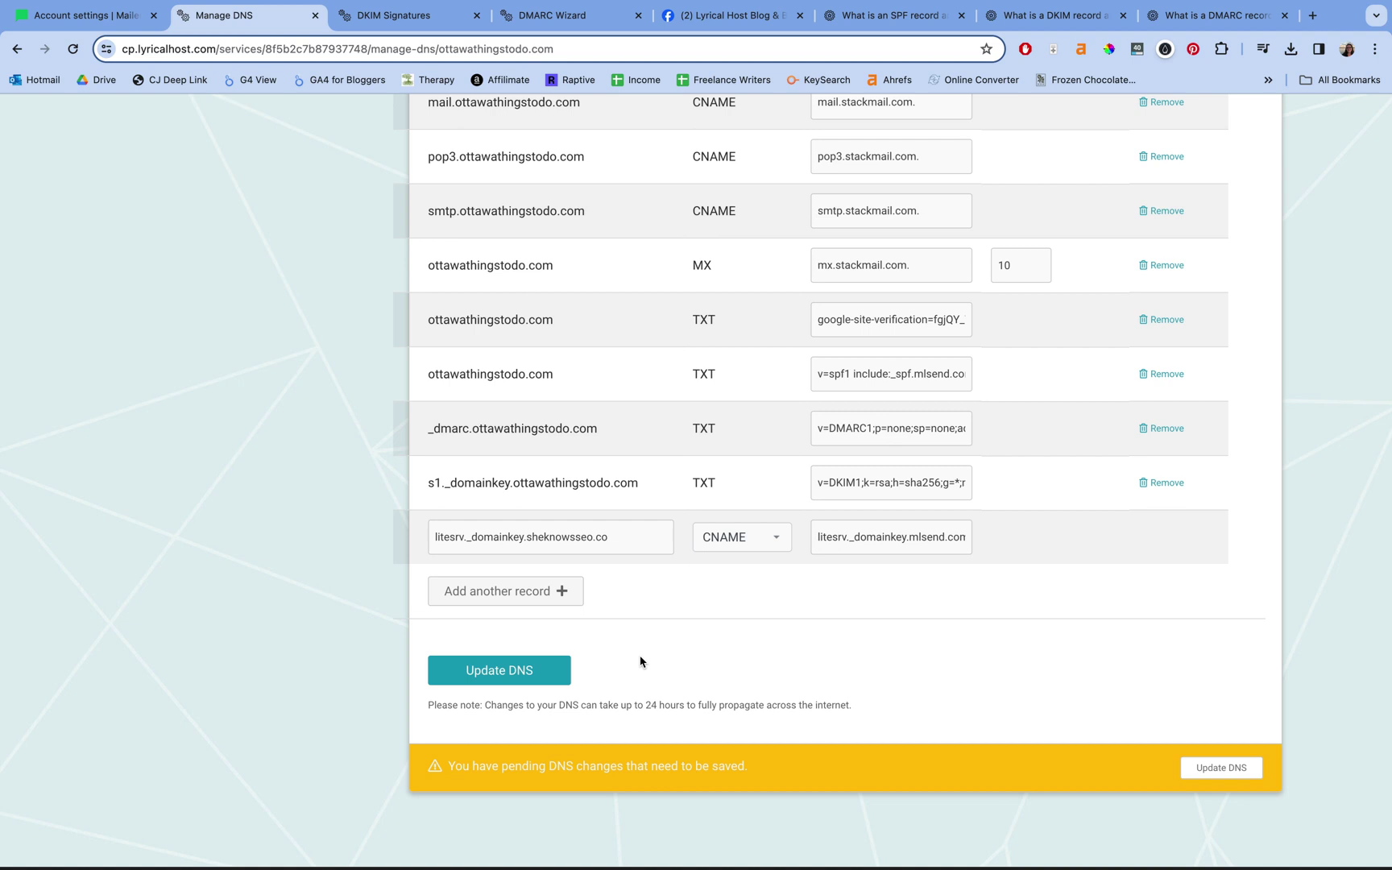
pyautogui.click(86, 27)
# Step: Re-run MailerLite's DNS record check, dismiss the server error, and close the authentication dialog
pyautogui.click(1048, 698)
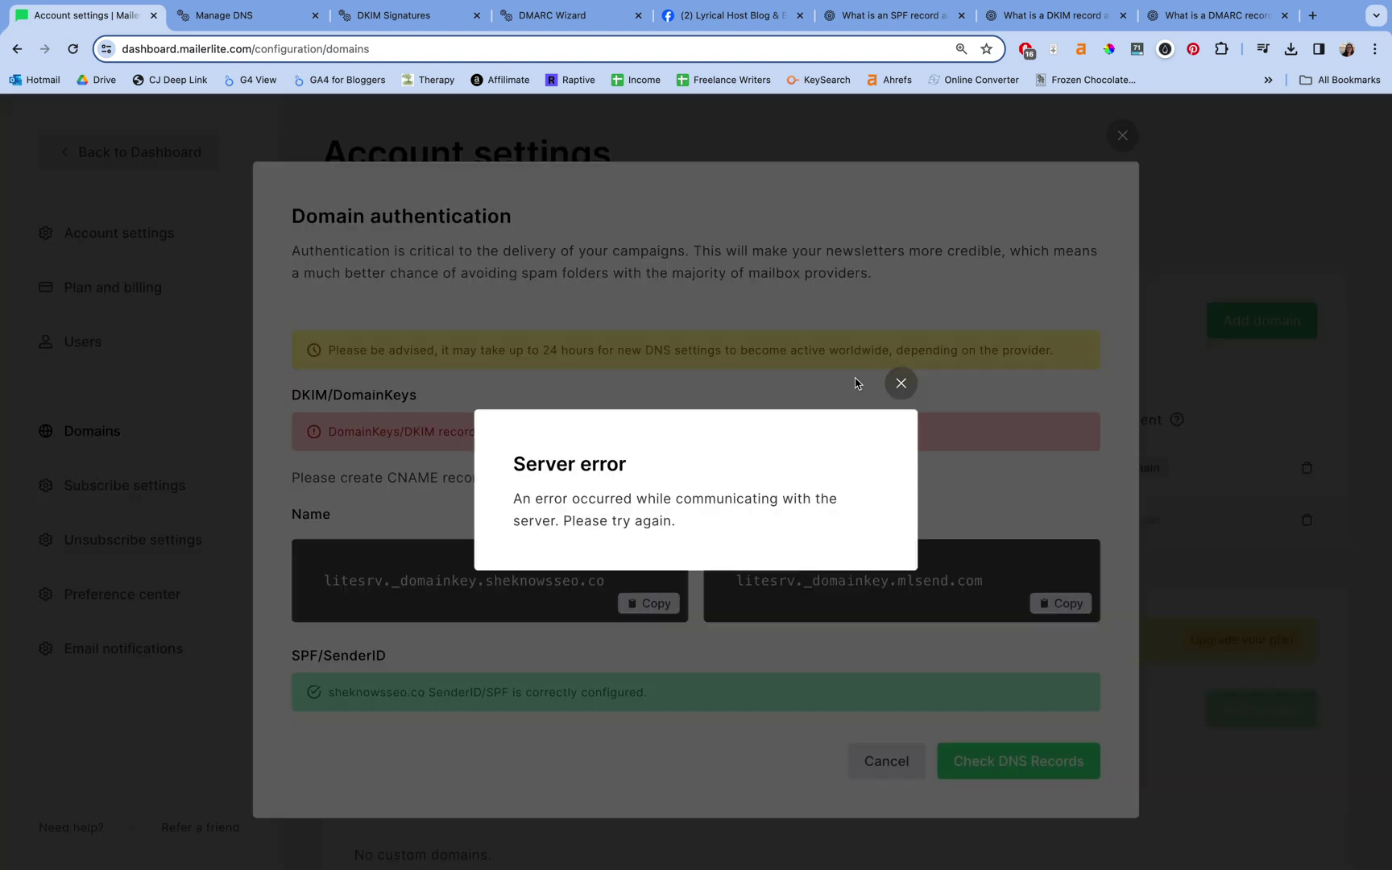
pyautogui.click(901, 384)
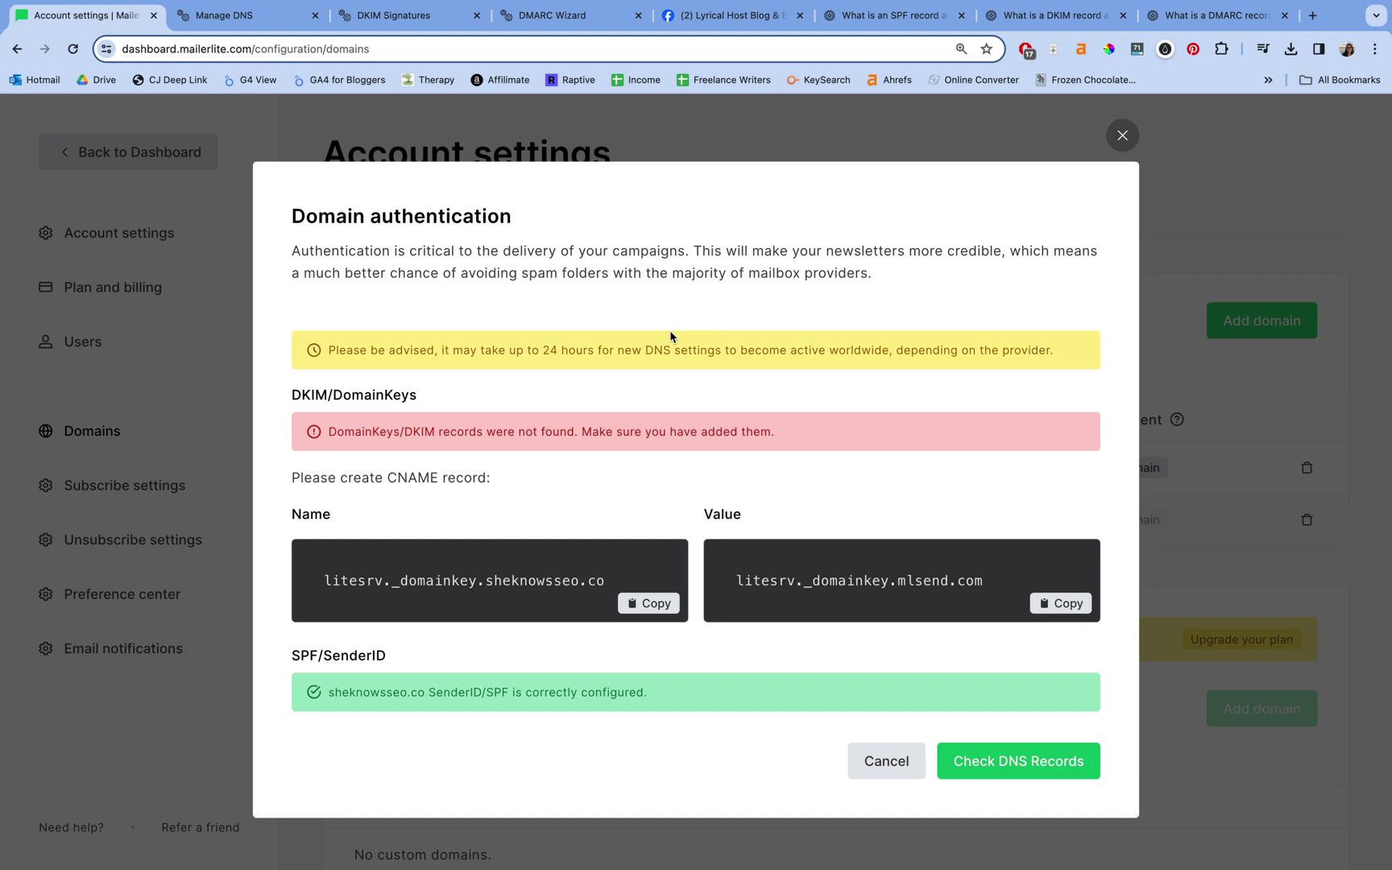
pyautogui.click(1120, 137)
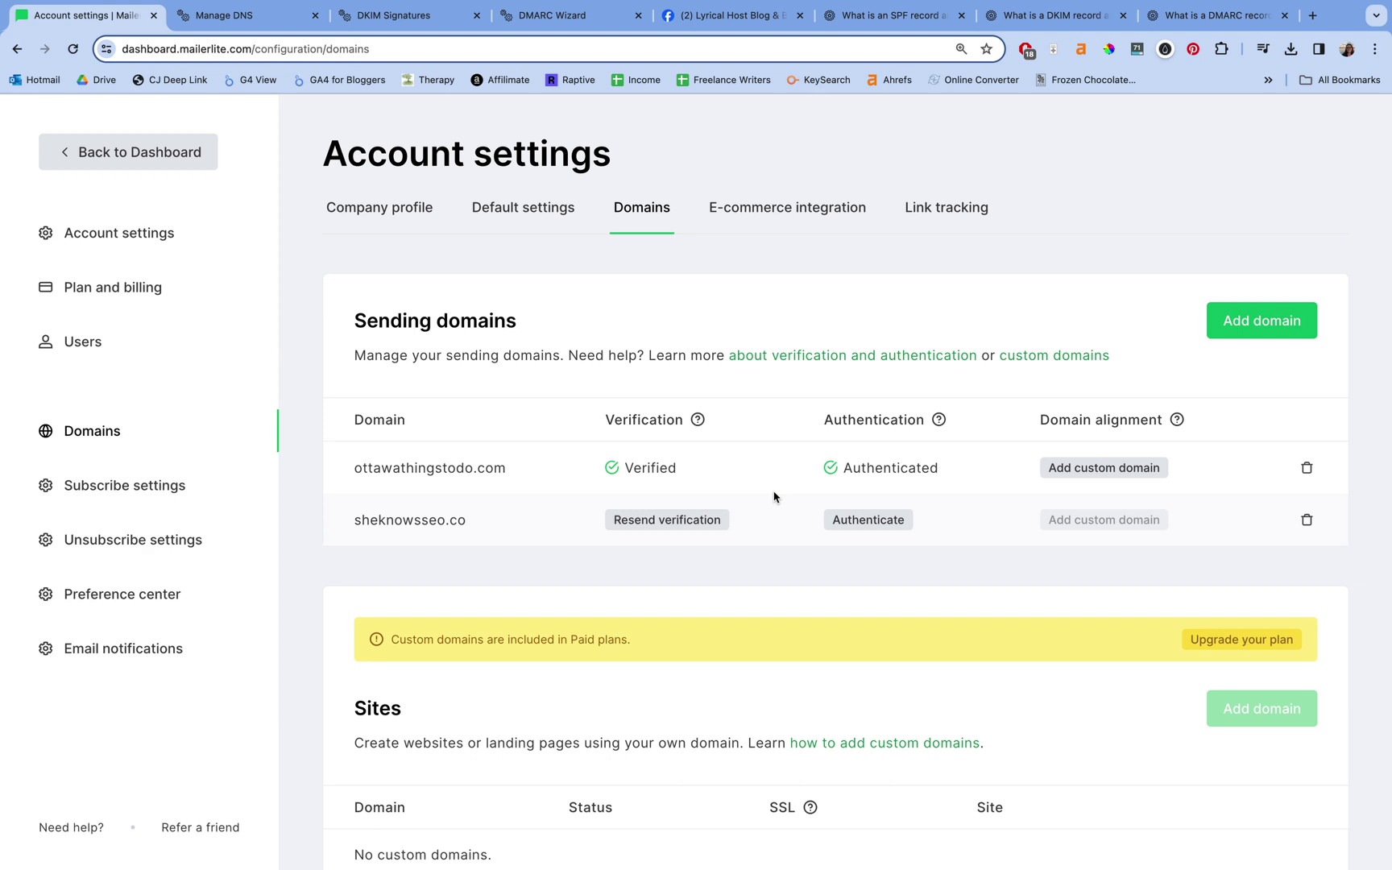
pyautogui.click(270, 23)
# Step: Go back to the hosting service overview and scroll to its Email tools
pyautogui.click(17, 48)
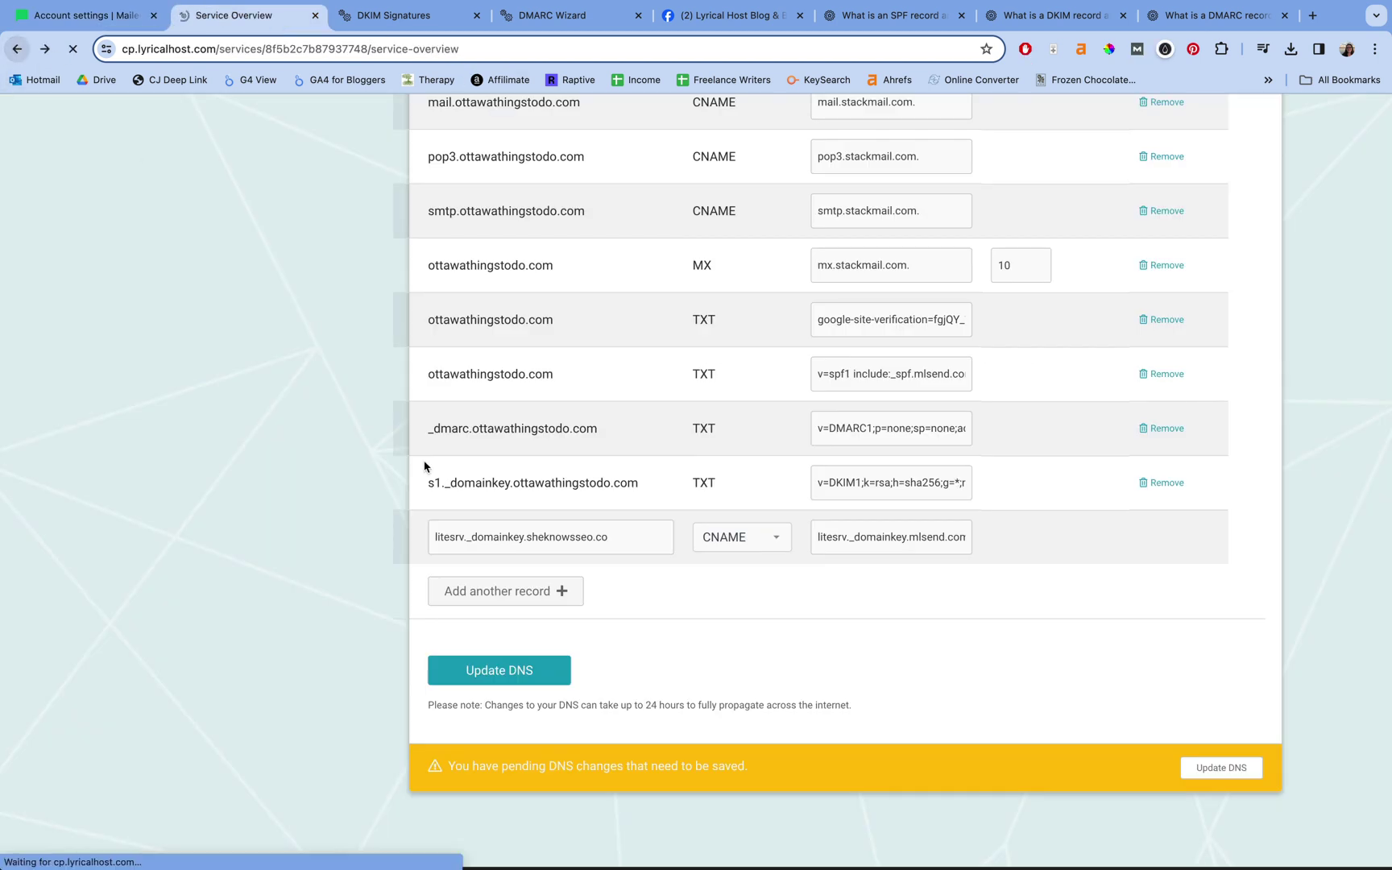
pyautogui.scroll(5, 425, 467)
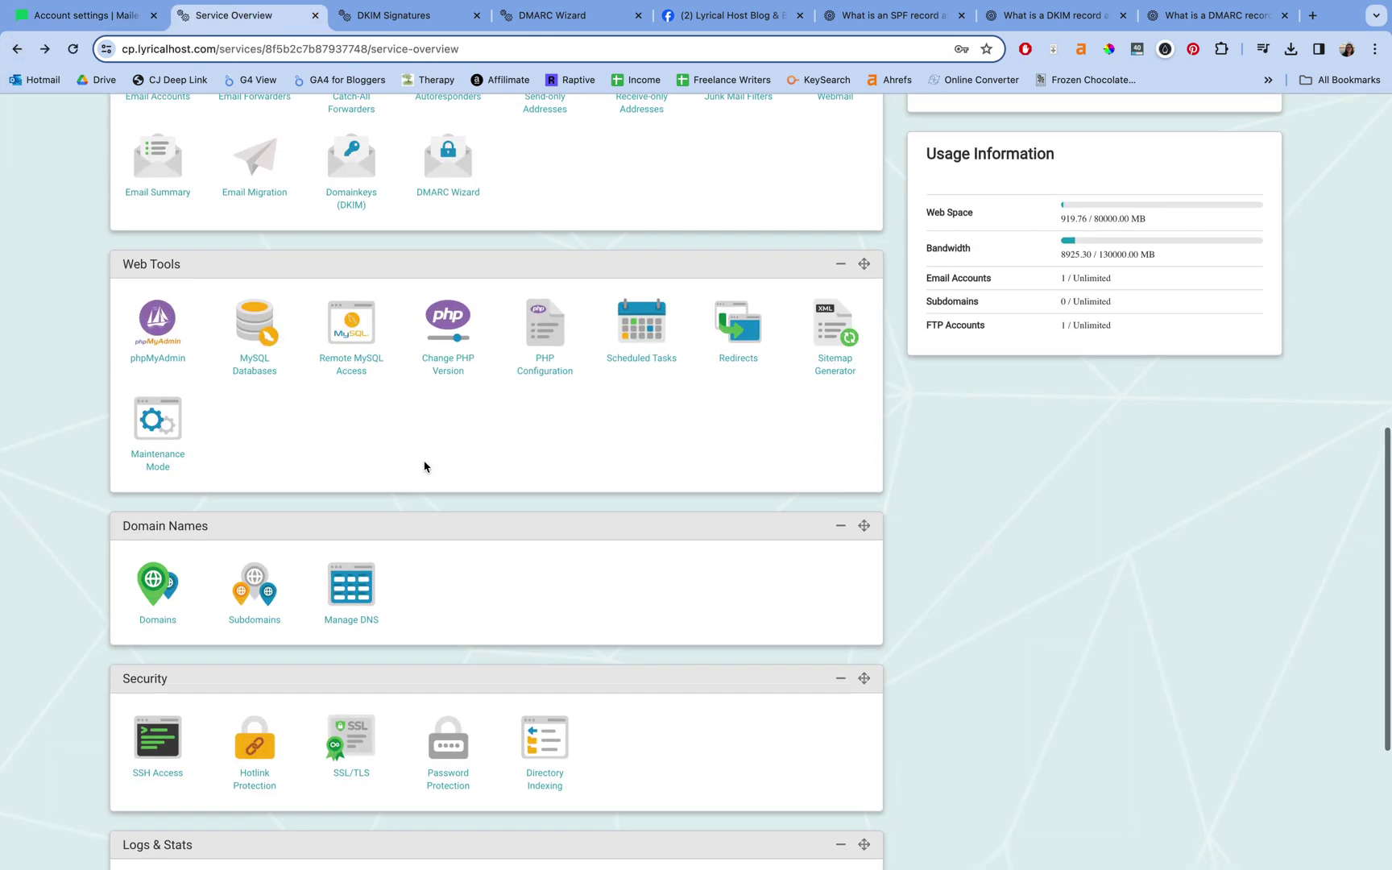
pyautogui.scroll(3, 425, 467)
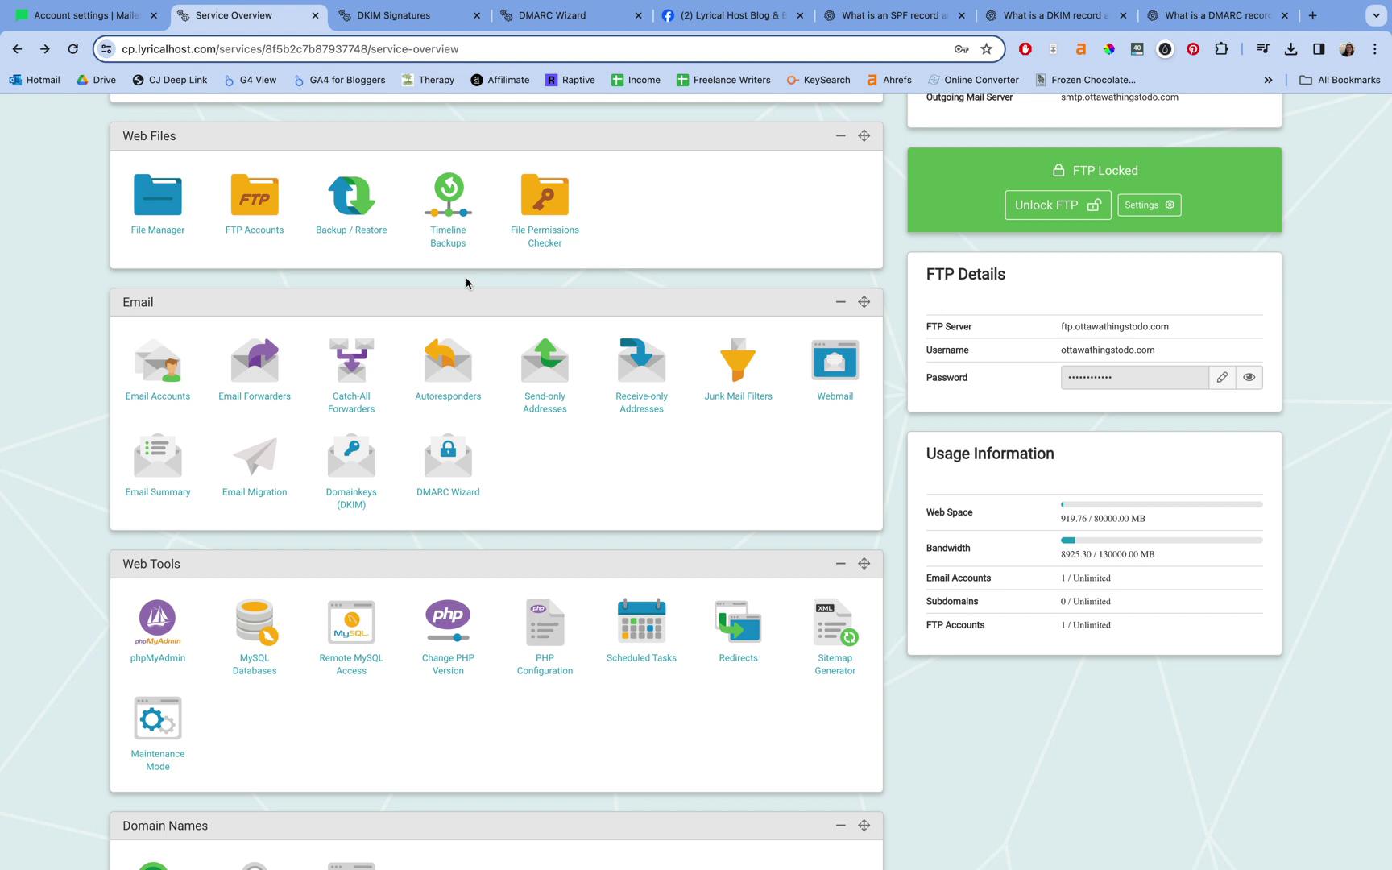
# Step: Open DKIM Signatures for ottawathingstodo.com and enter s11 as the selector
pyautogui.click(388, 24)
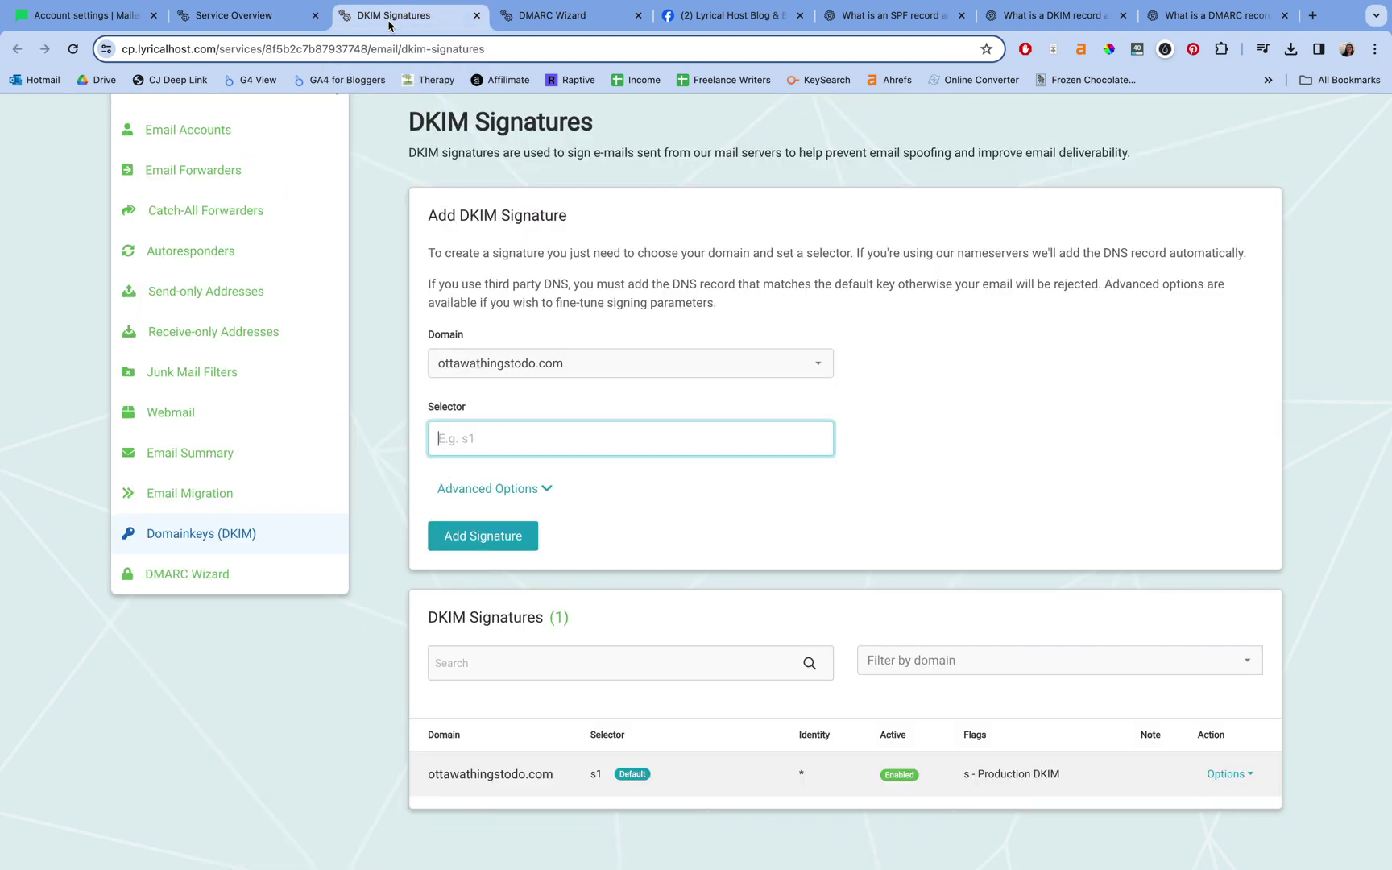
pyautogui.scroll(1, 646, 391)
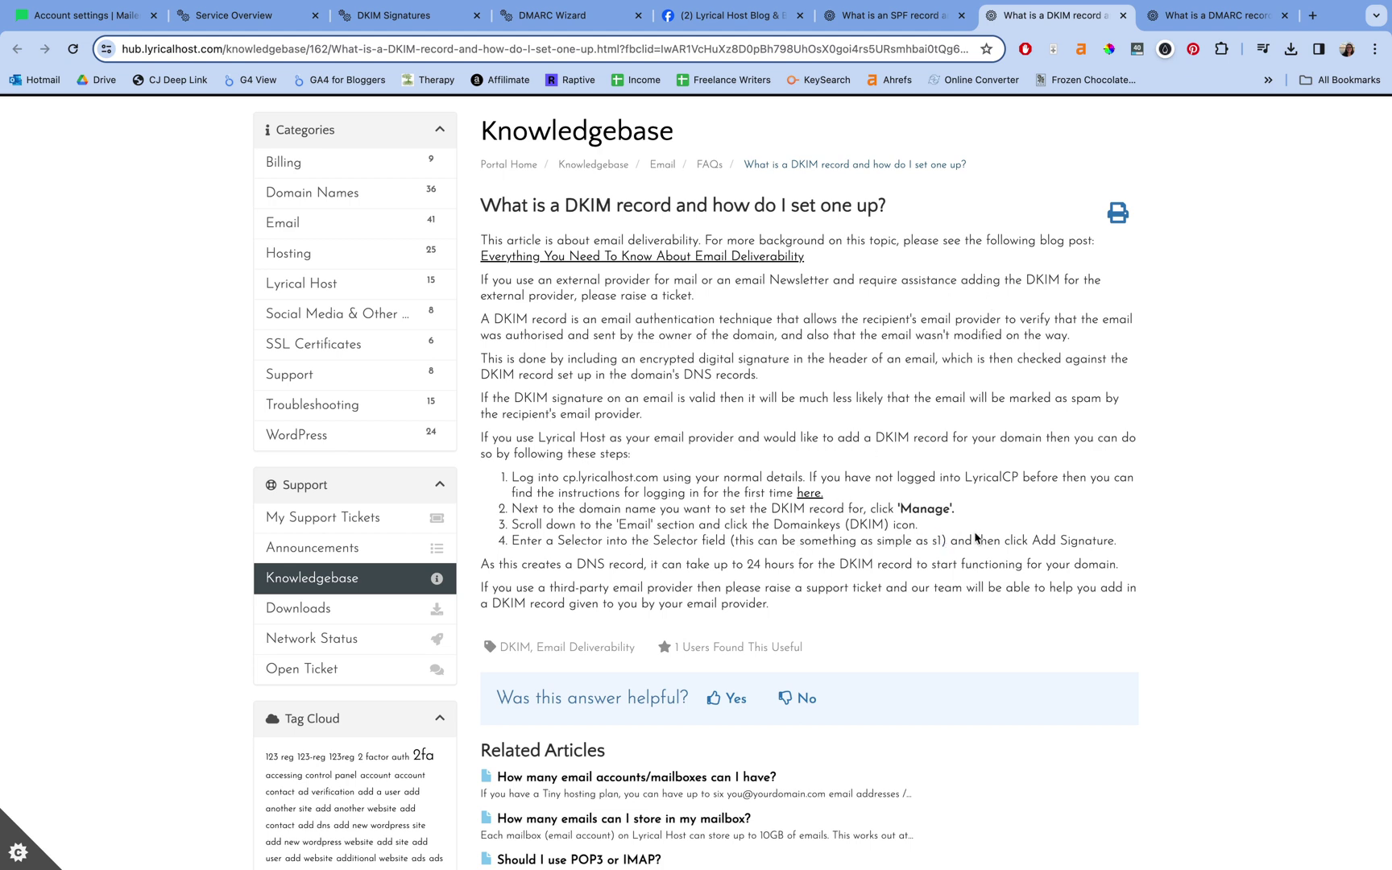
pyautogui.click(396, 16)
pyautogui.write('s1')
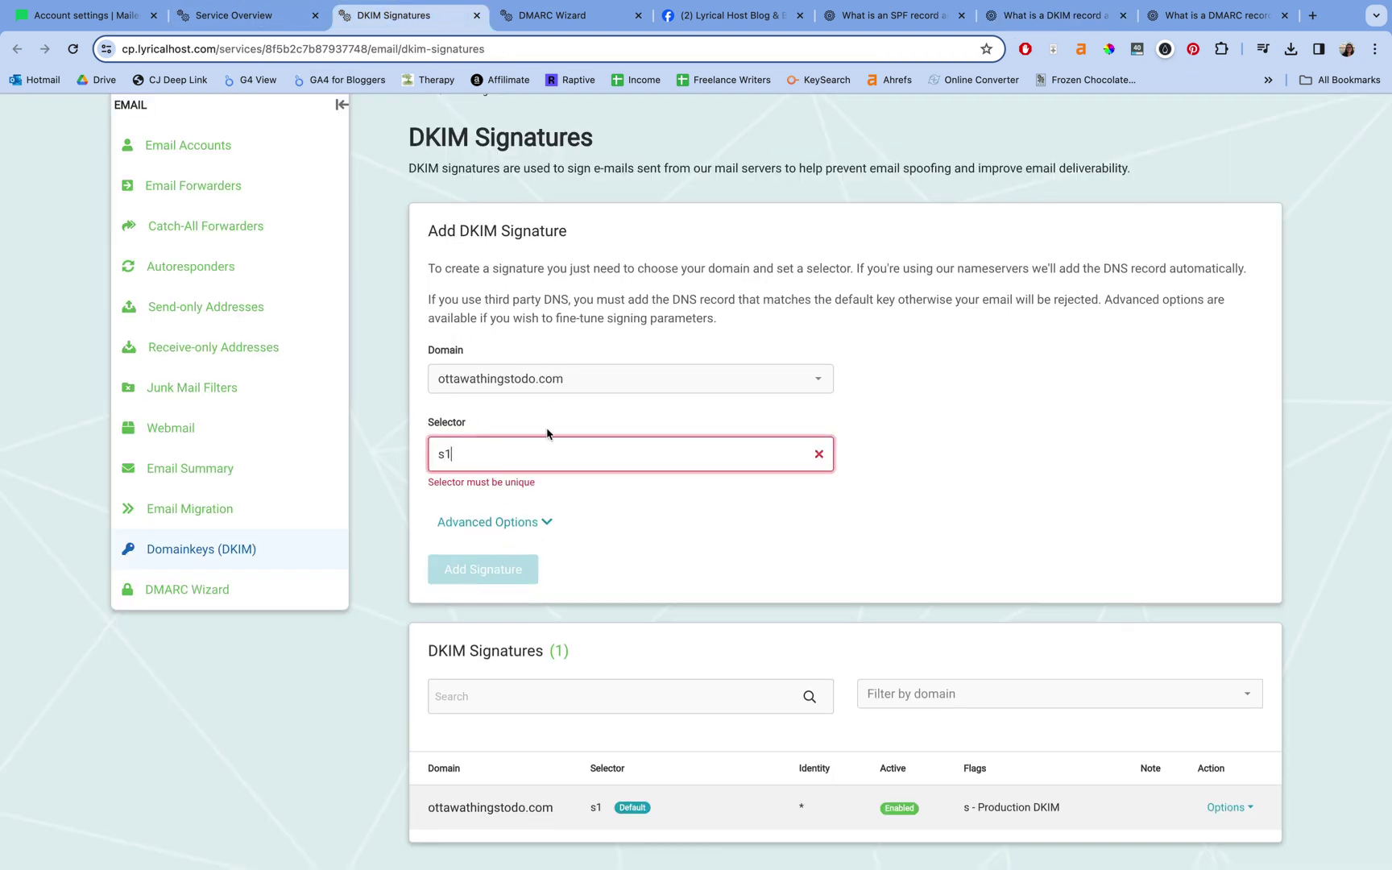
pyautogui.write('1')
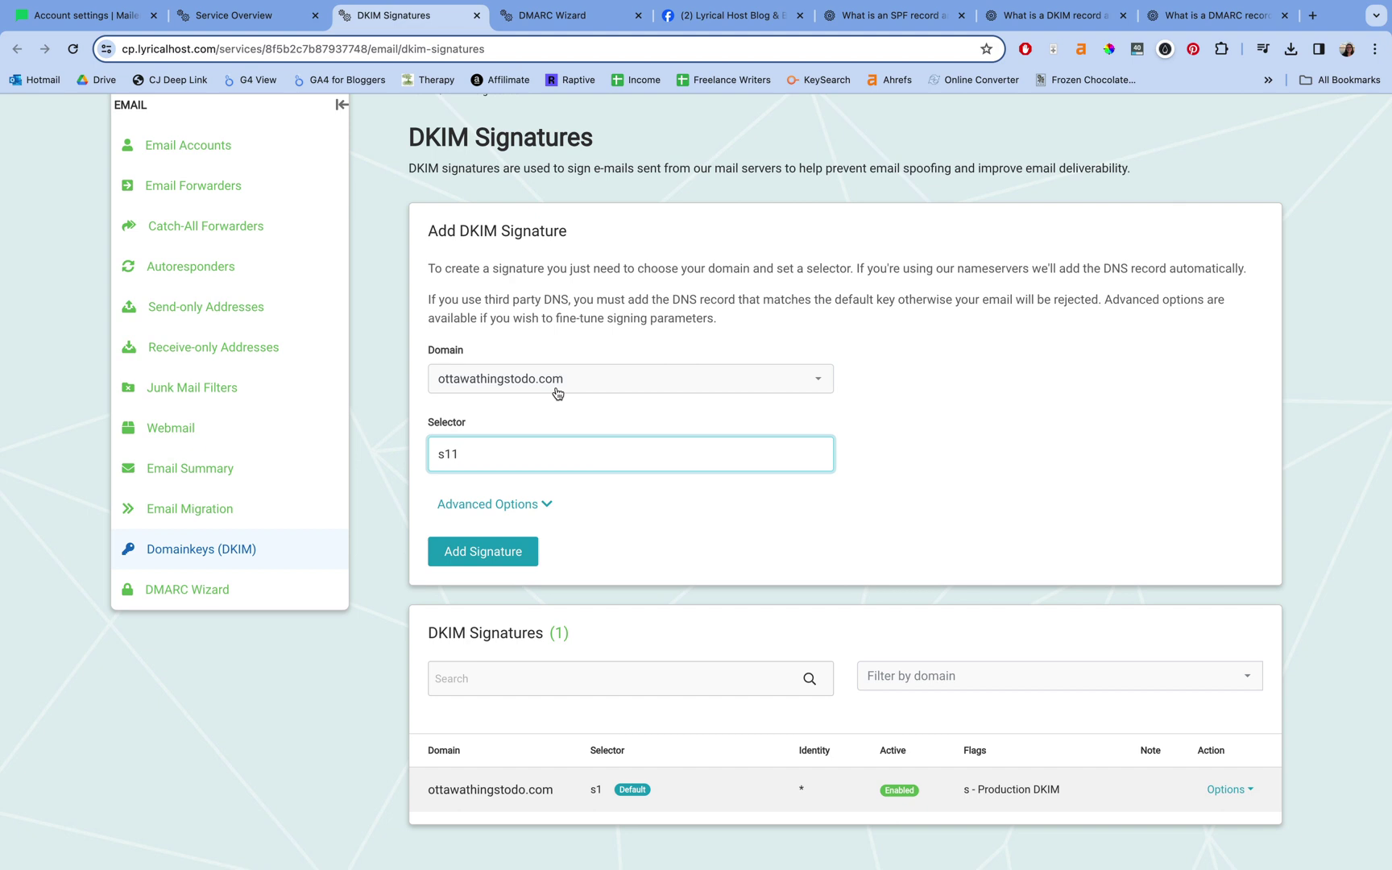
pyautogui.click(558, 22)
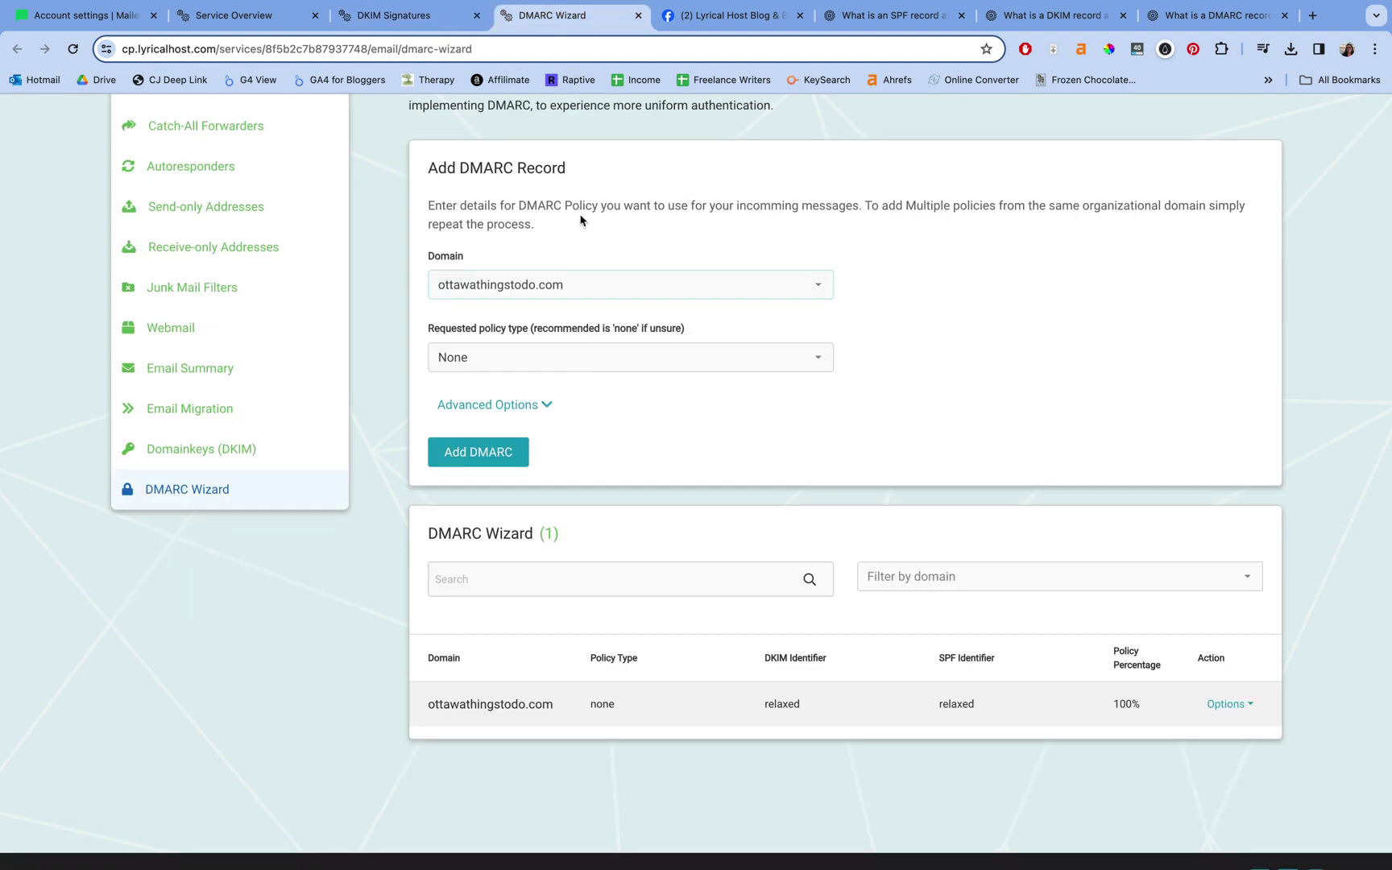
# Step: Keep ottawathingstodo.com selected as the domain in the DMARC Wizard, which shows the existing none-policy record
pyautogui.click(525, 284)
pyautogui.click(556, 272)
# Step: Switch to the DMARCLY tools tab and scroll down to the SPF, DKIM and DMARC tool cards
pyautogui.click(232, 18)
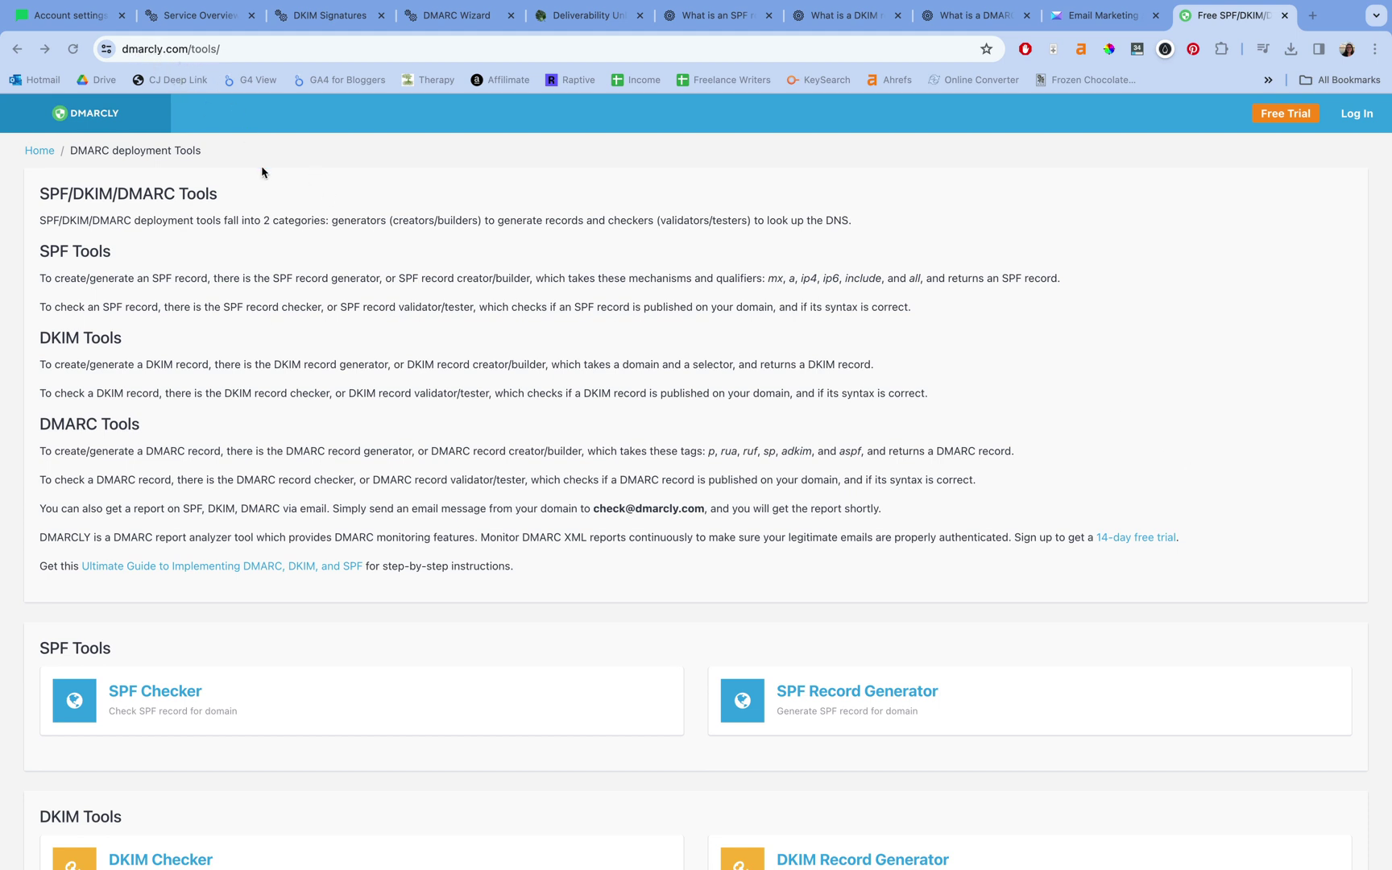
pyautogui.scroll(-5, 338, 226)
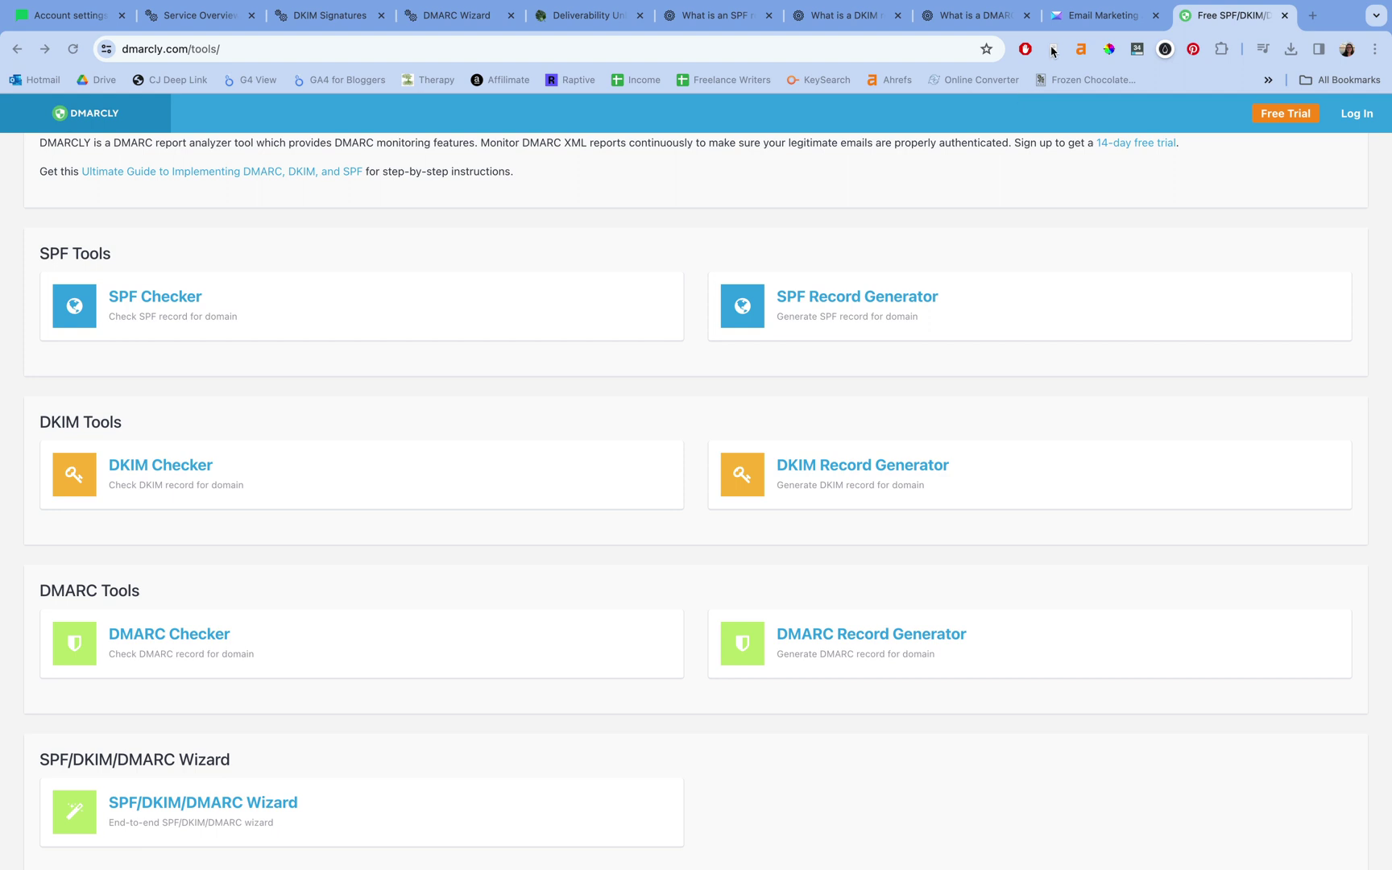
# Step: Switch to the Email Marketing tab showing the top of the emailsmart.io homepage
pyautogui.click(1084, 34)
pyautogui.scroll(10, 855, 319)
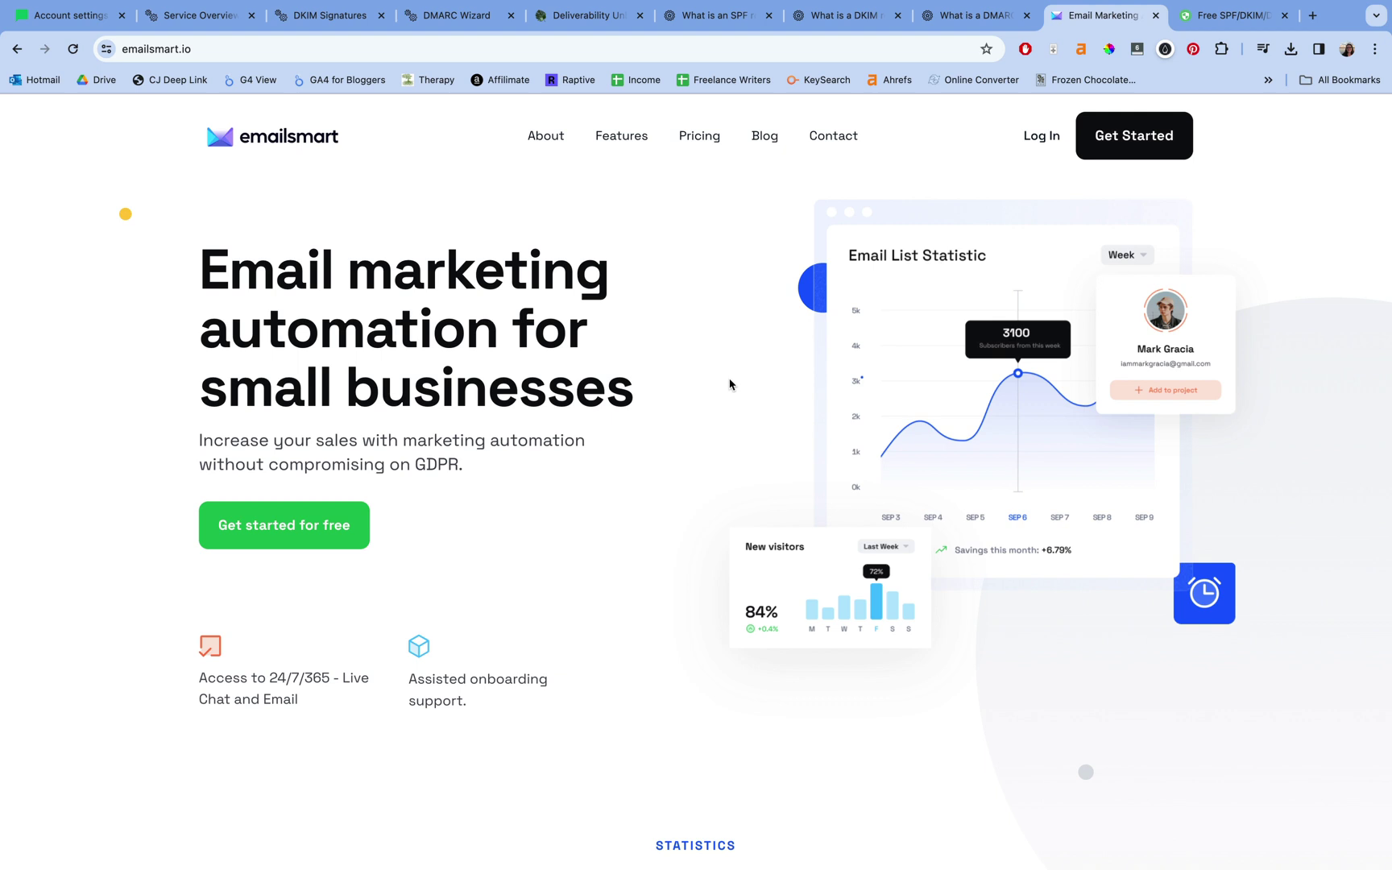
# Step: Go back to the LyricalCP Service Overview and look over its Email and Web Tools sections
pyautogui.click(195, 16)
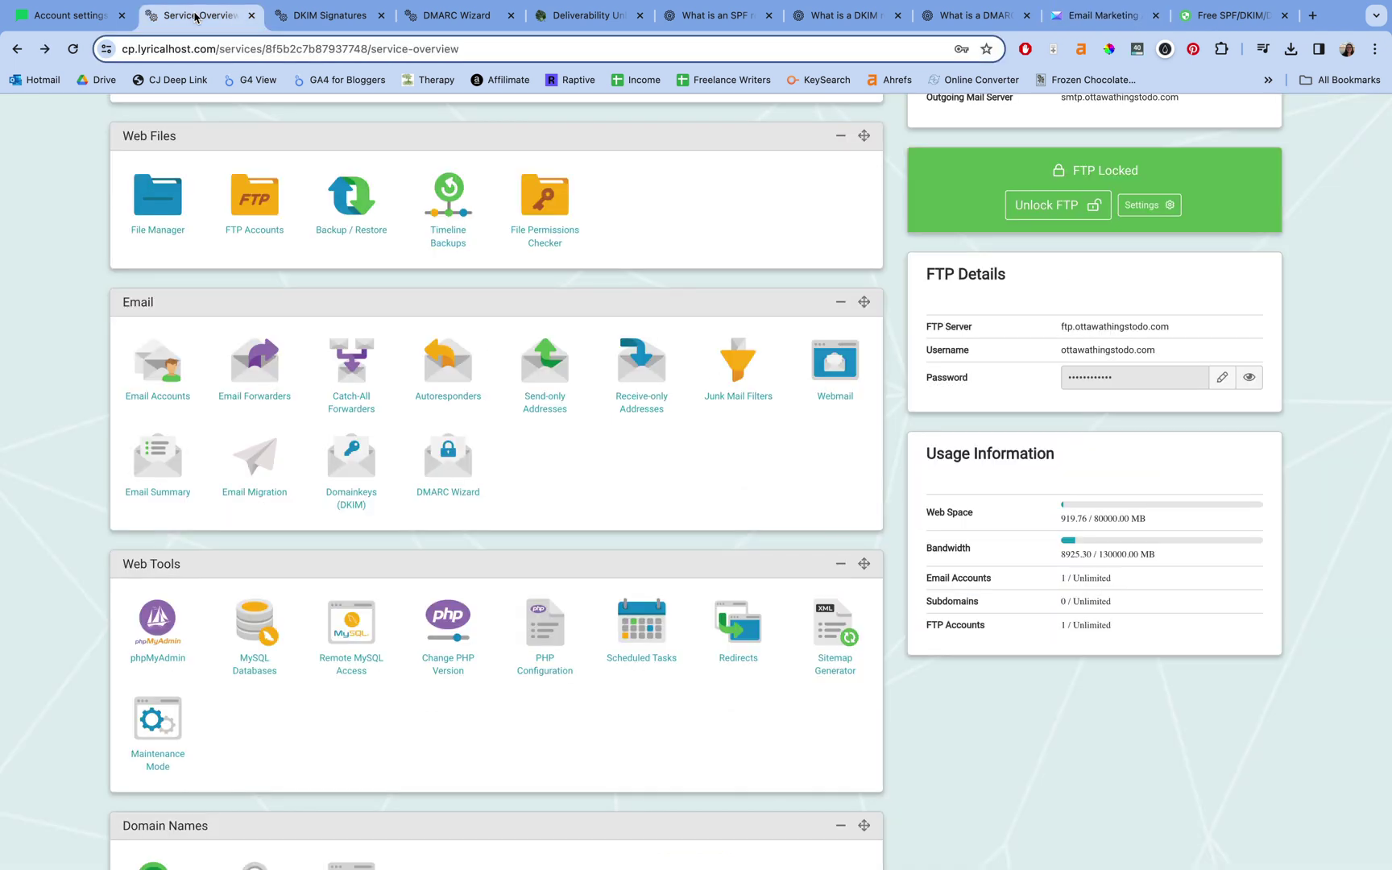
pyautogui.scroll(-5, 229, 302)
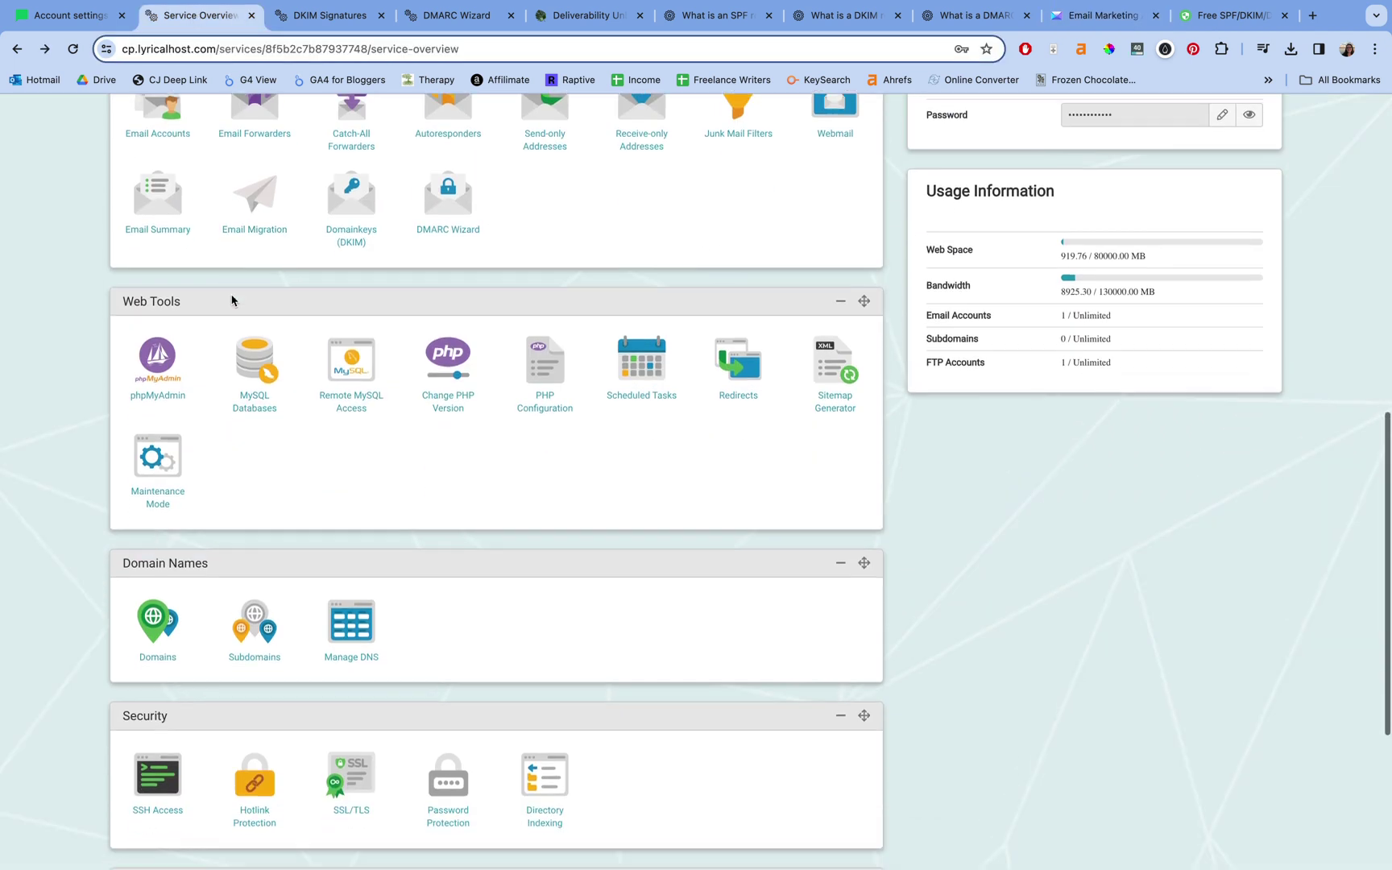
pyautogui.scroll(7, 414, 482)
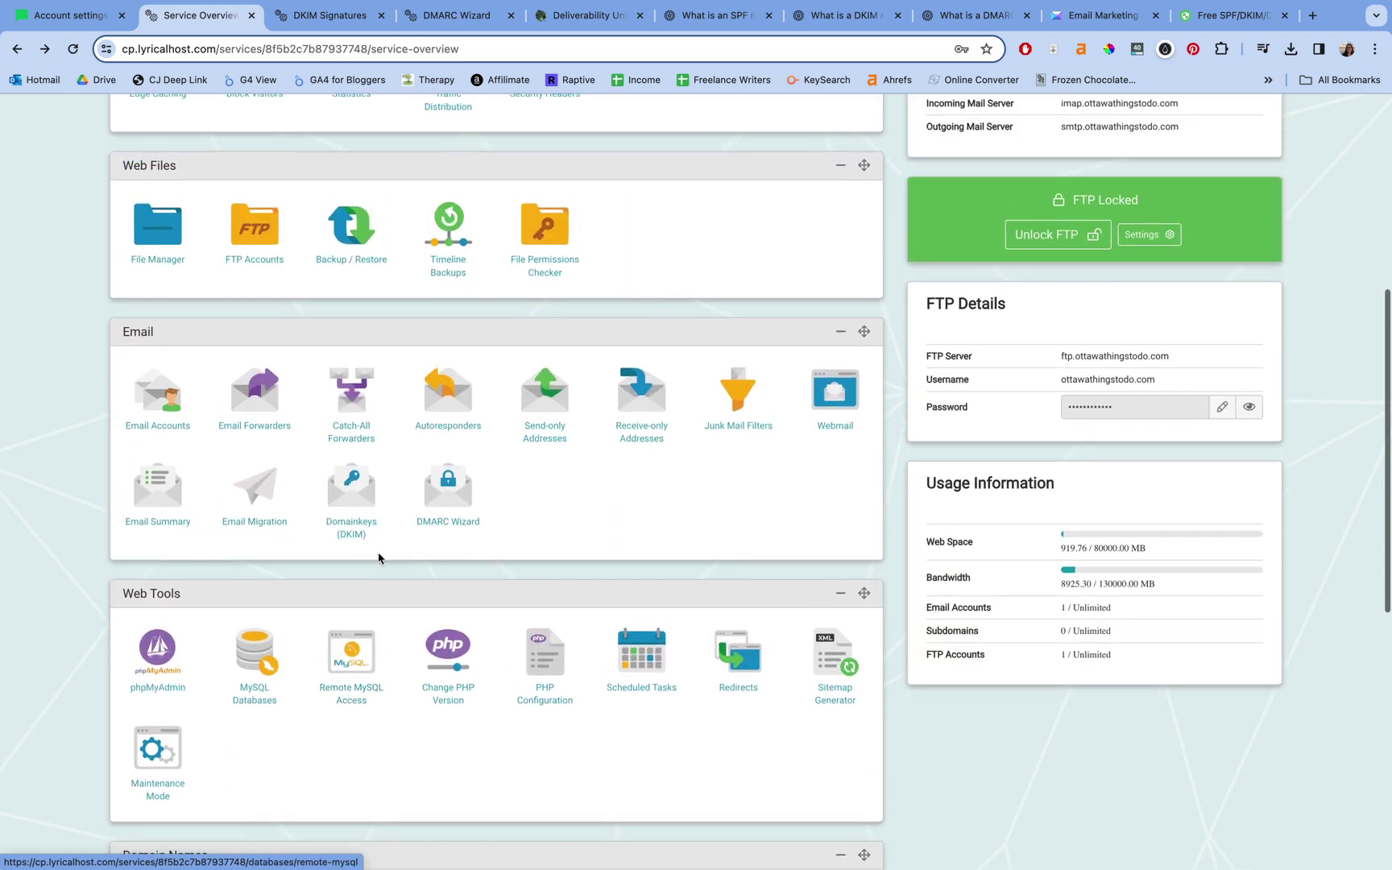